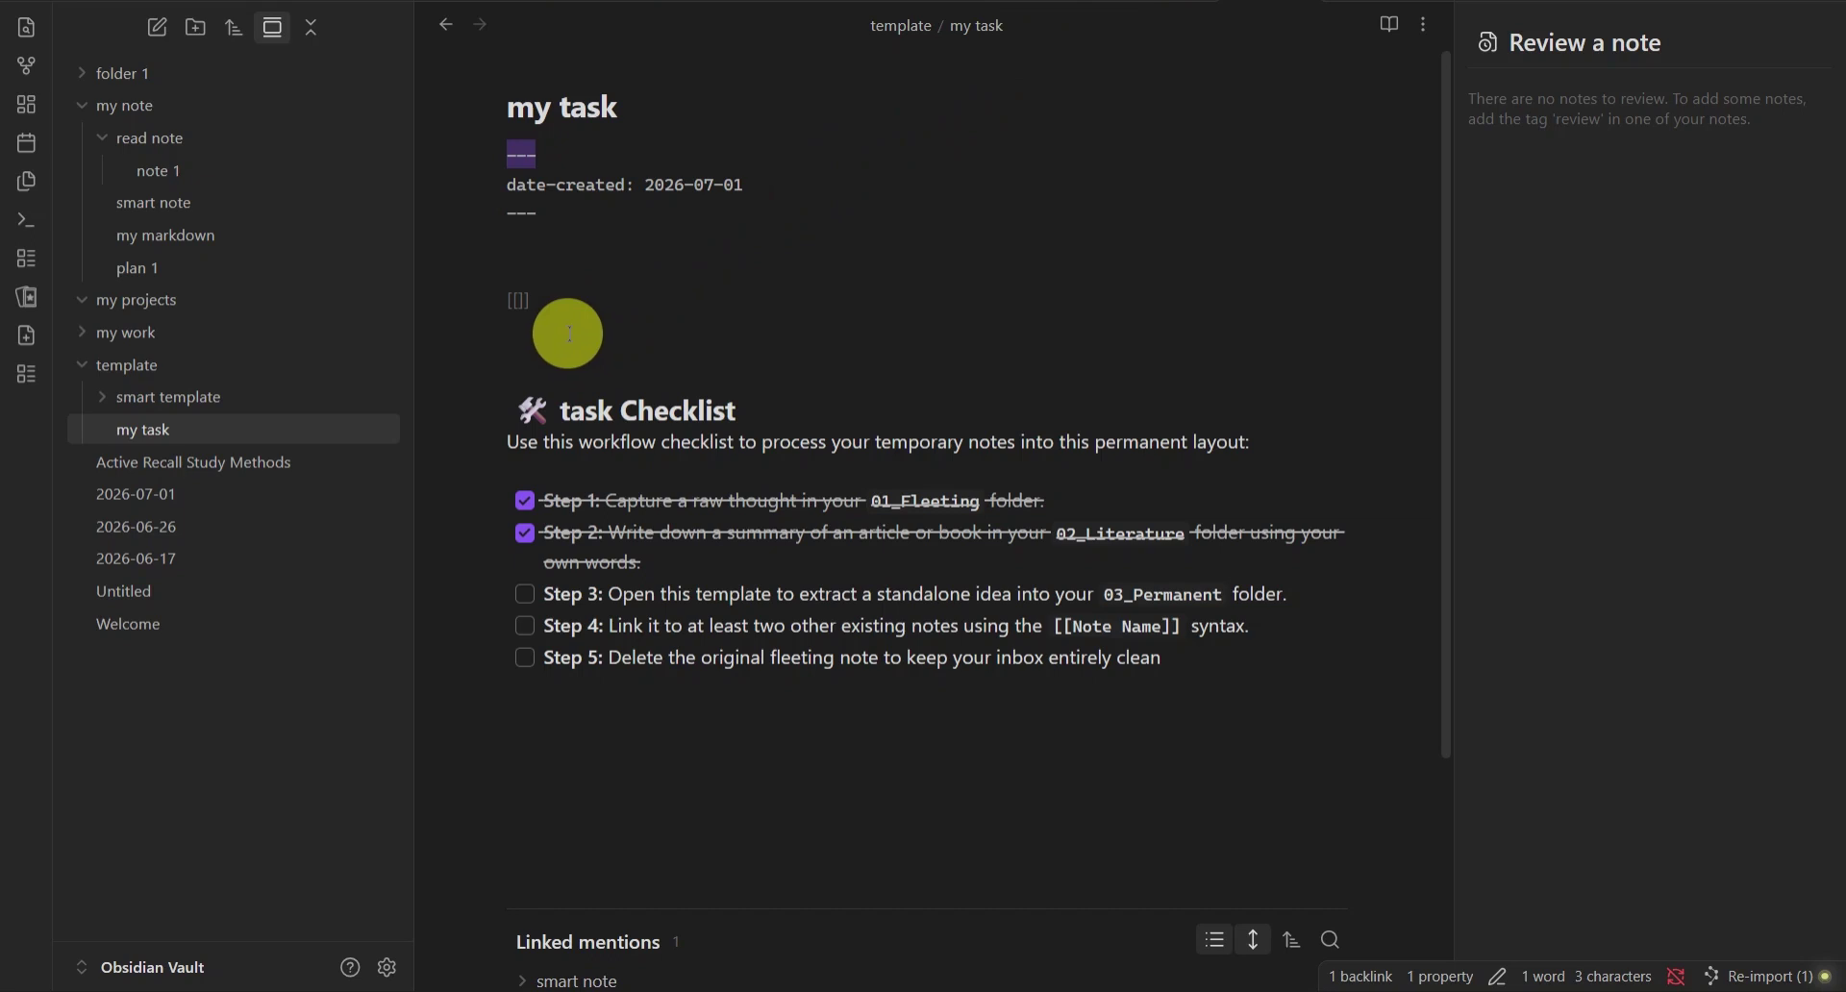
- Delete the empty link brackets and the extra blank line above the task Checklist heading in the my task note
click(558, 316)
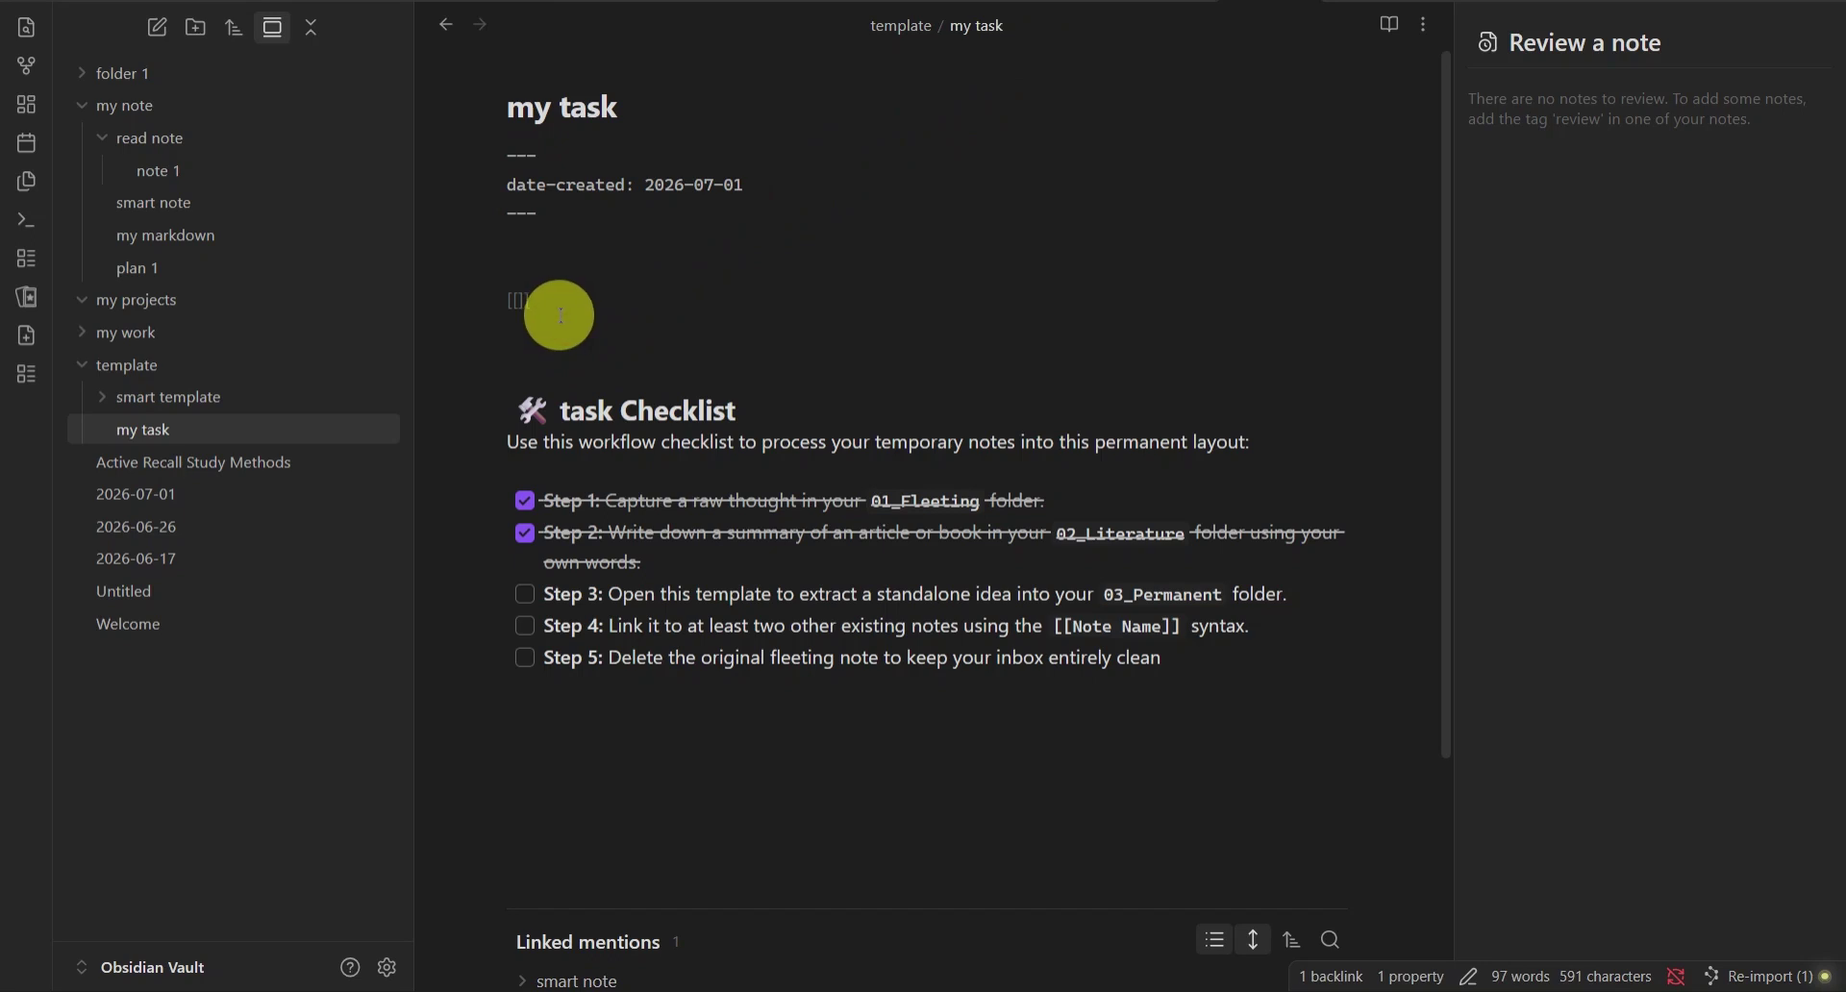
key(BackSpace)
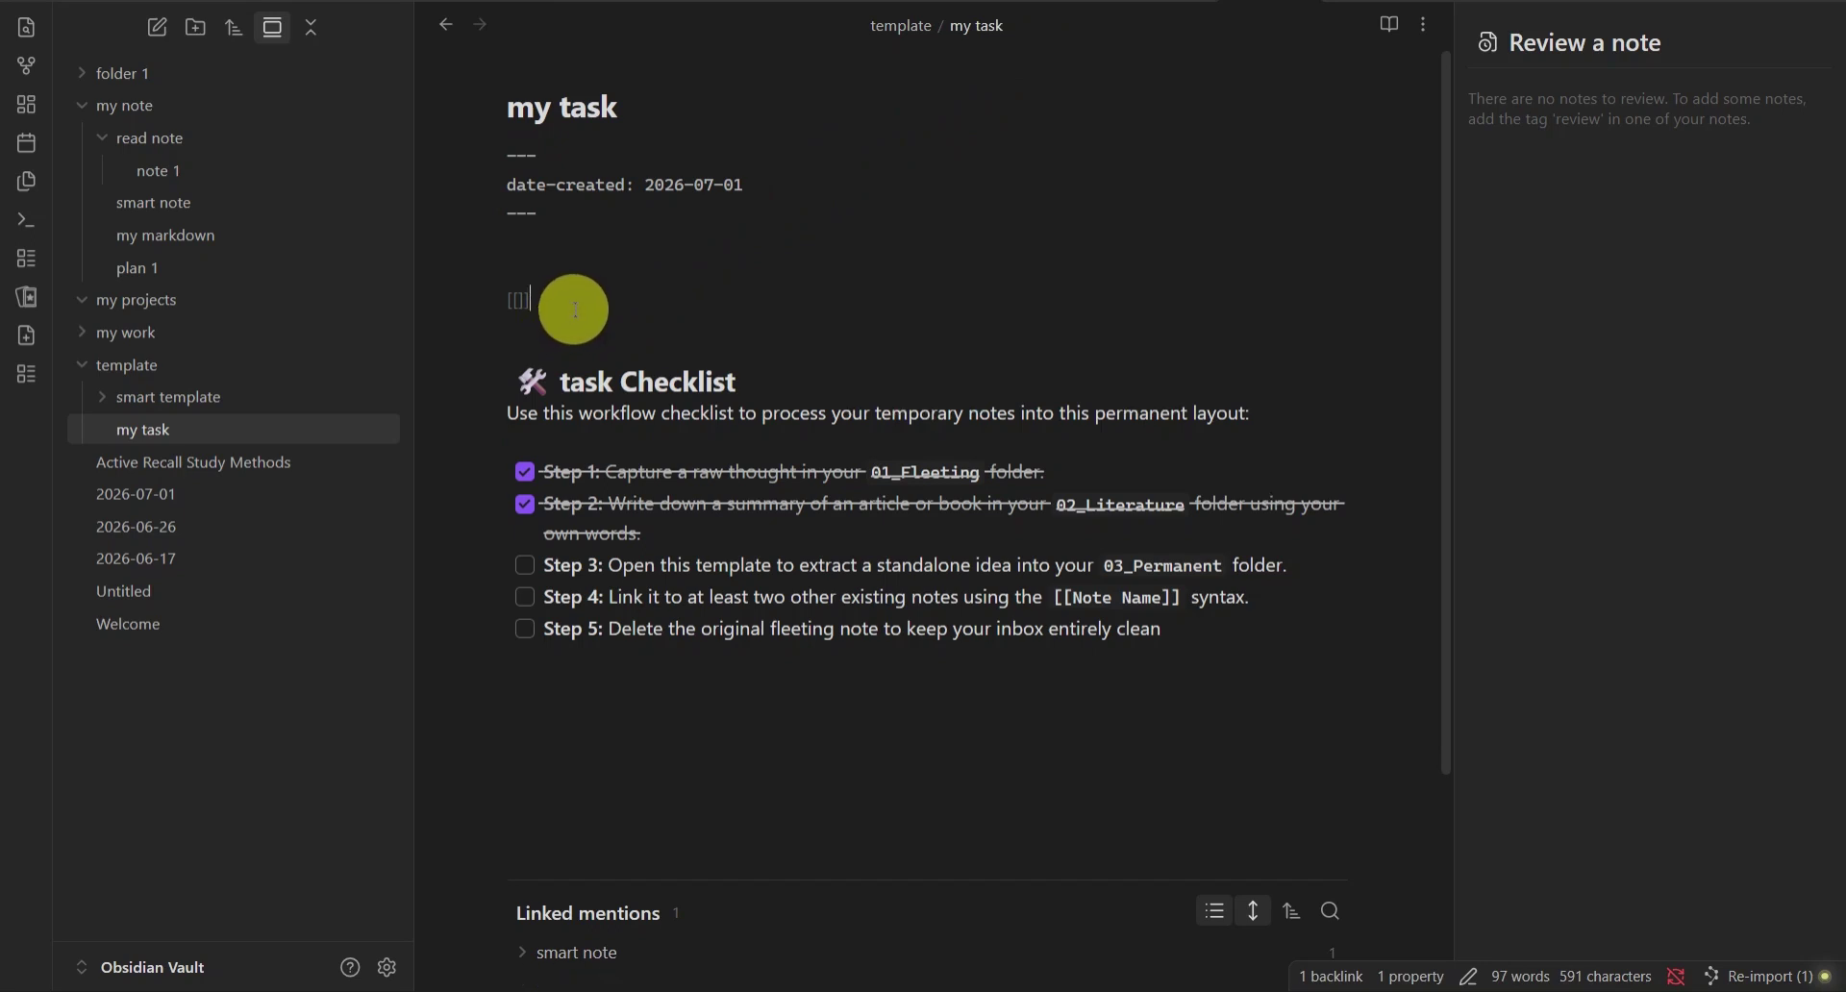
key(BackSpace)
key(BackSpace)
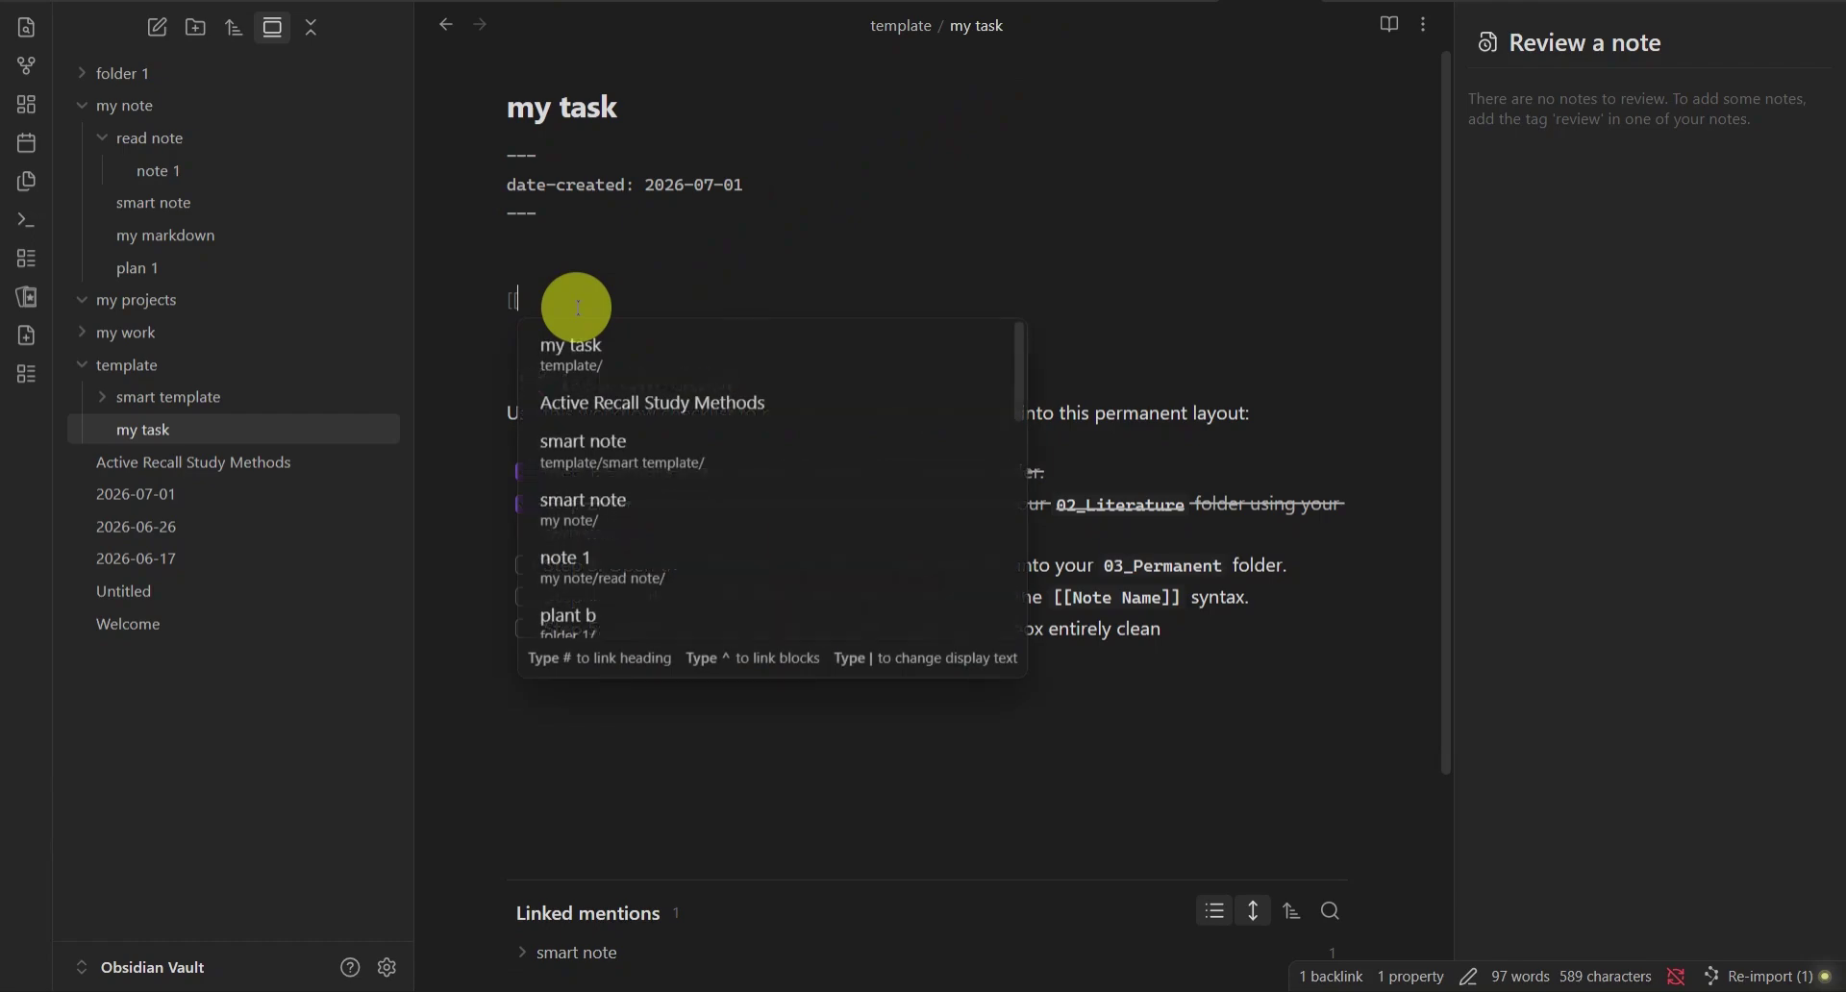
key(BackSpace)
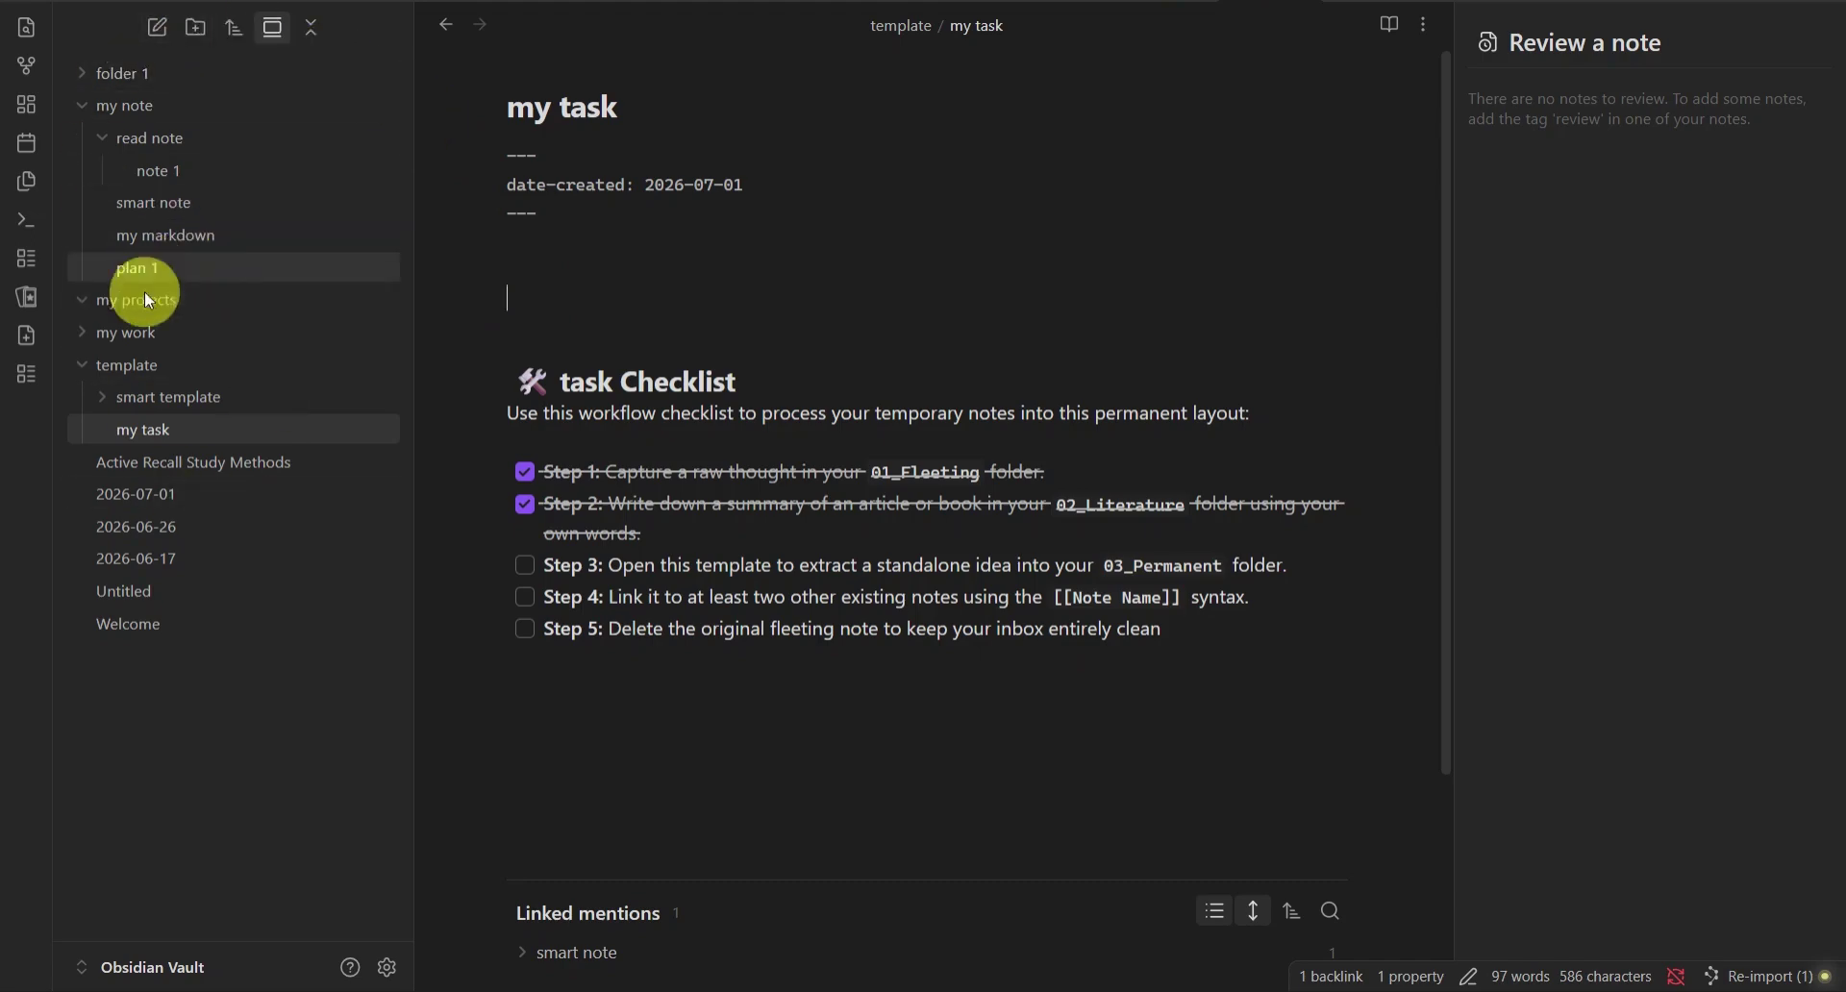
- Open note 1 and insert three blank lines above the Context & Links heading
click(159, 170)
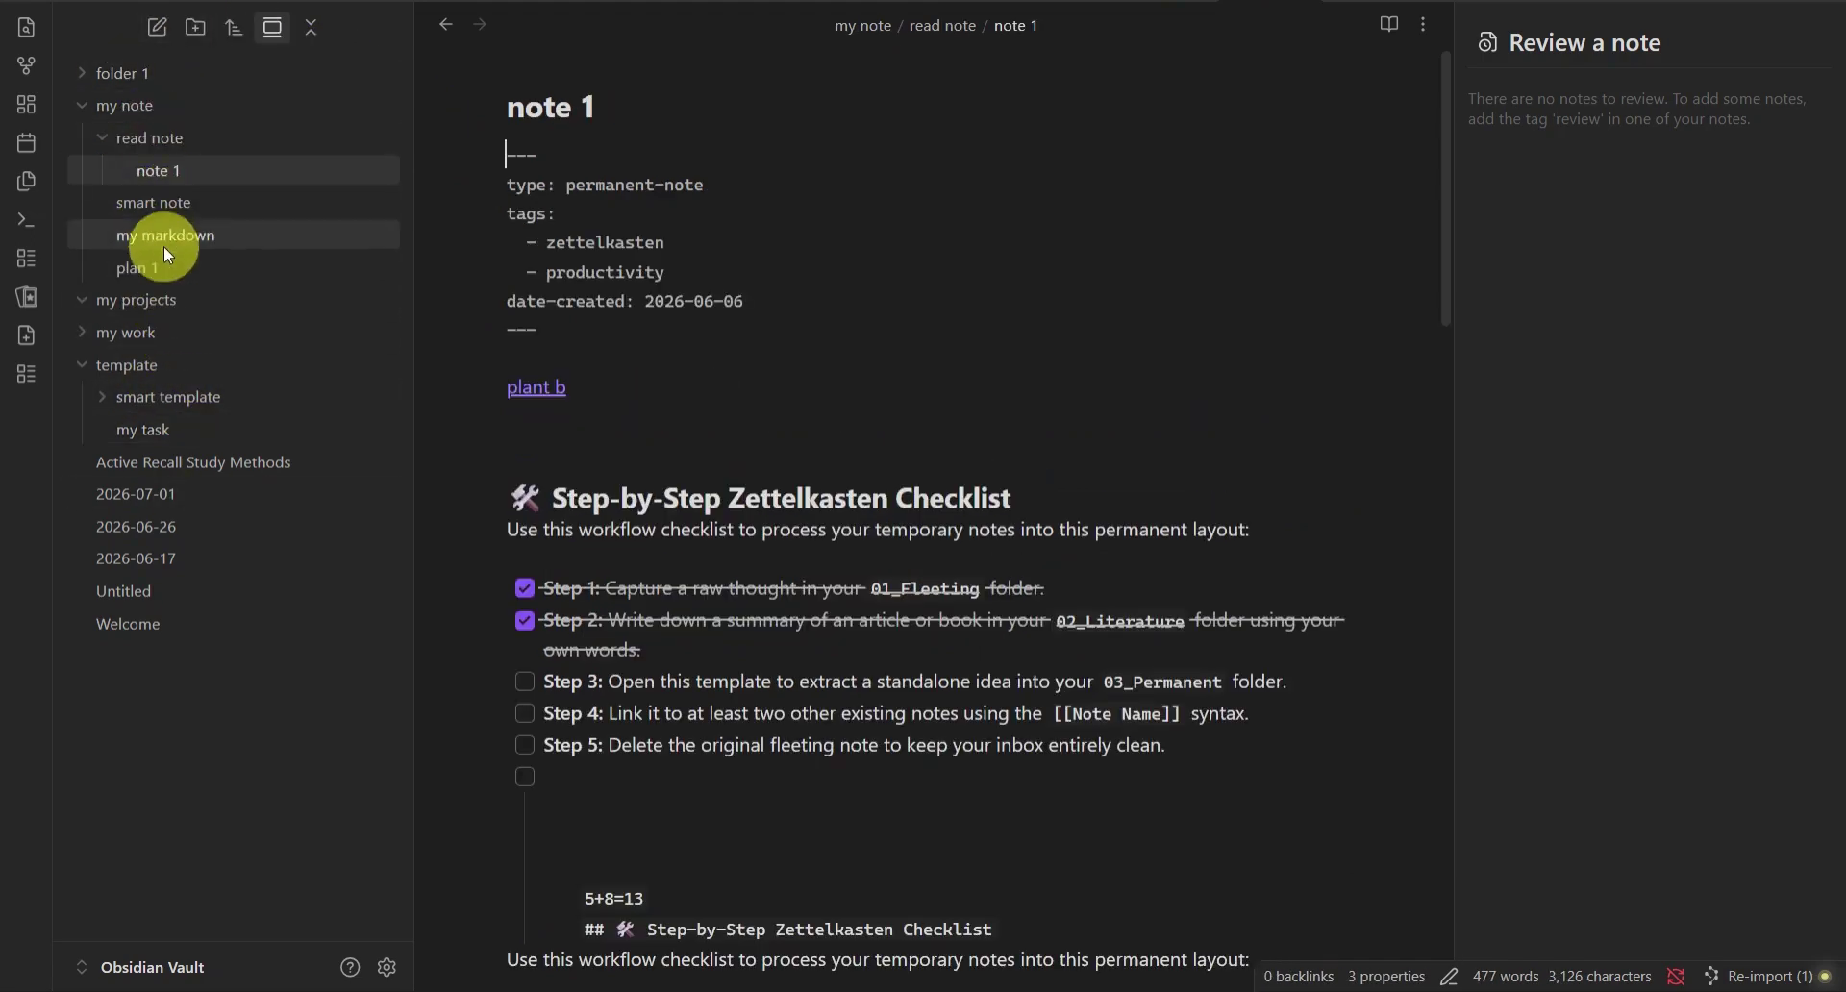
scroll(687, 315, down, 20)
scroll(557, 239, up, 9)
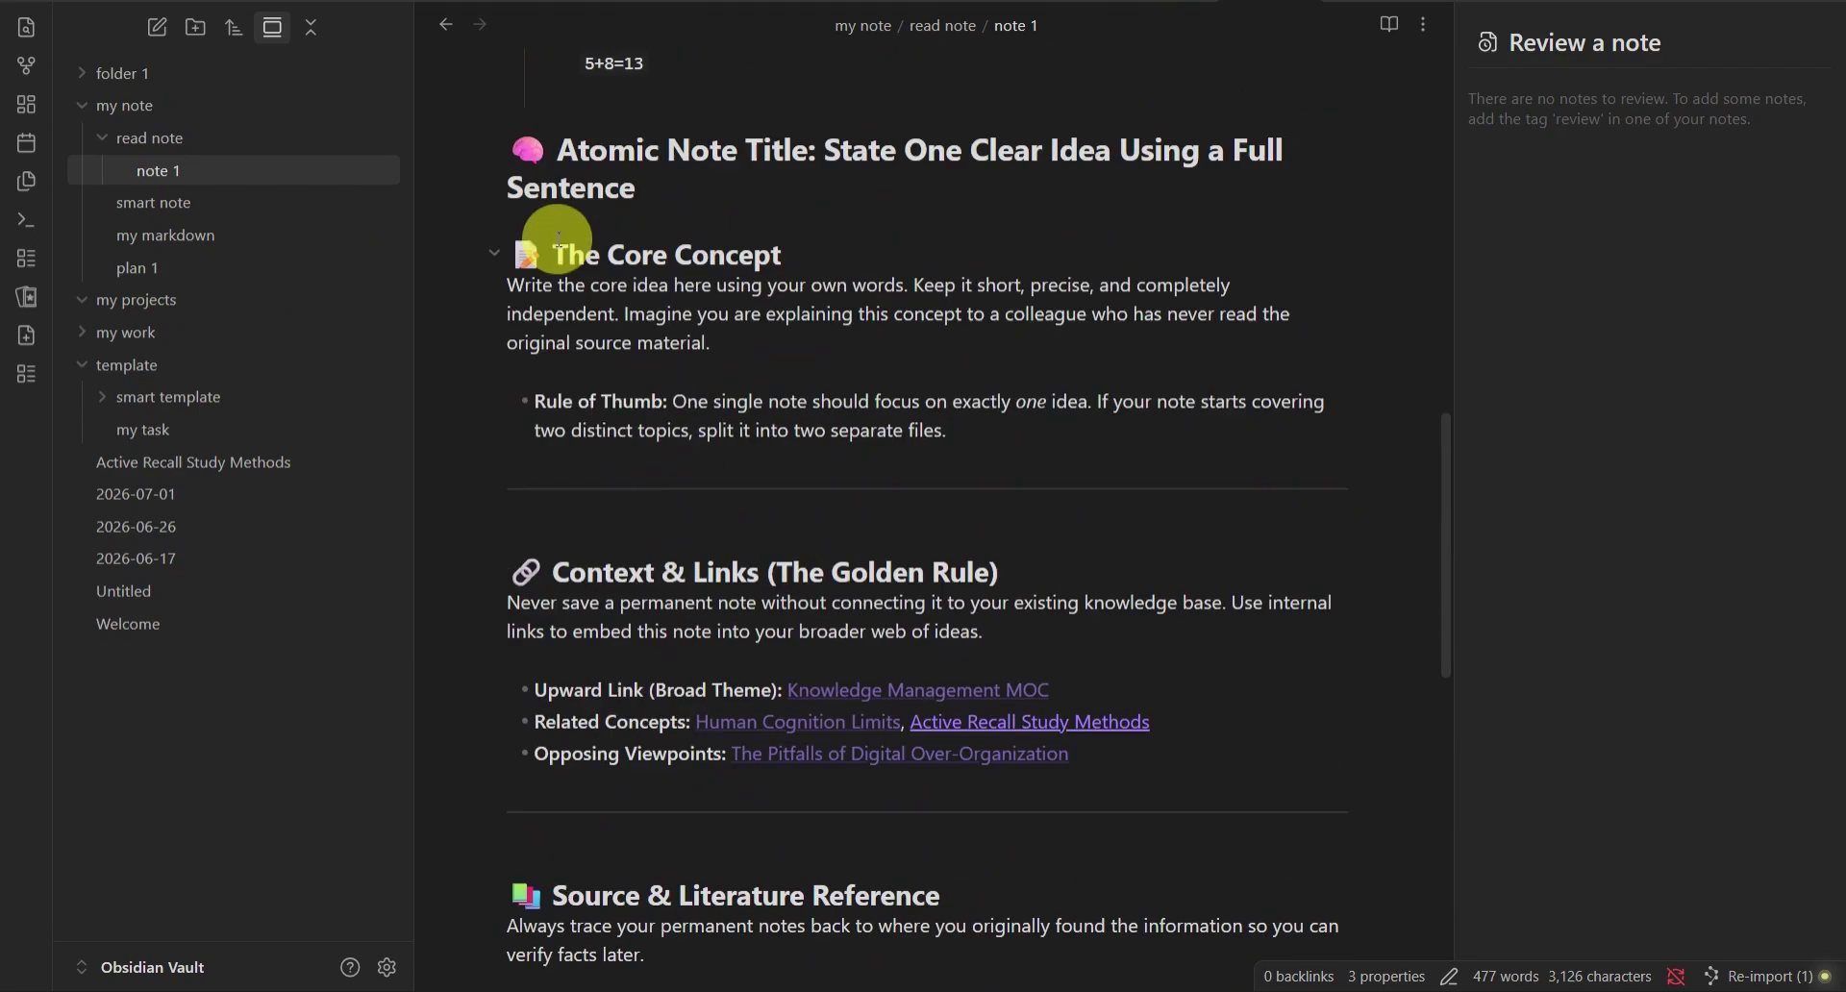
click(617, 540)
key(Return)
key(Return)
key(Return)
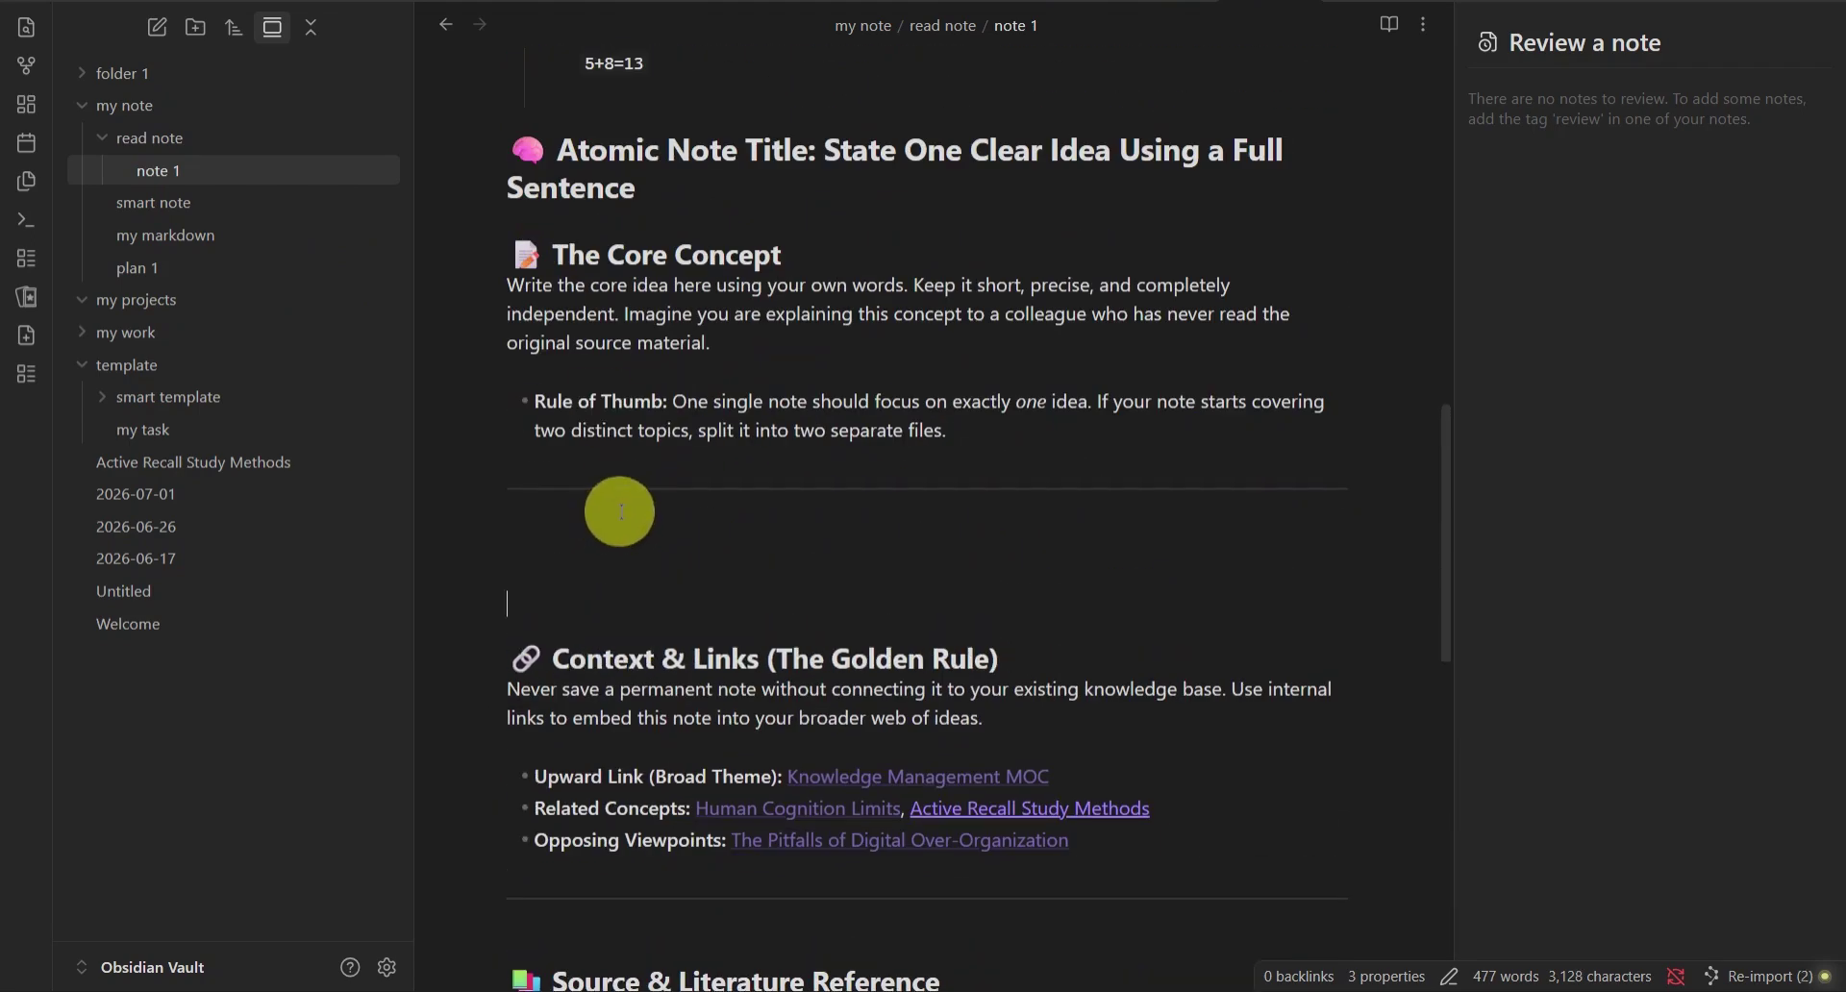
- Insert an internal link to Human Cognition Limits above the Context & Links heading and follow it to create that note
text([[)
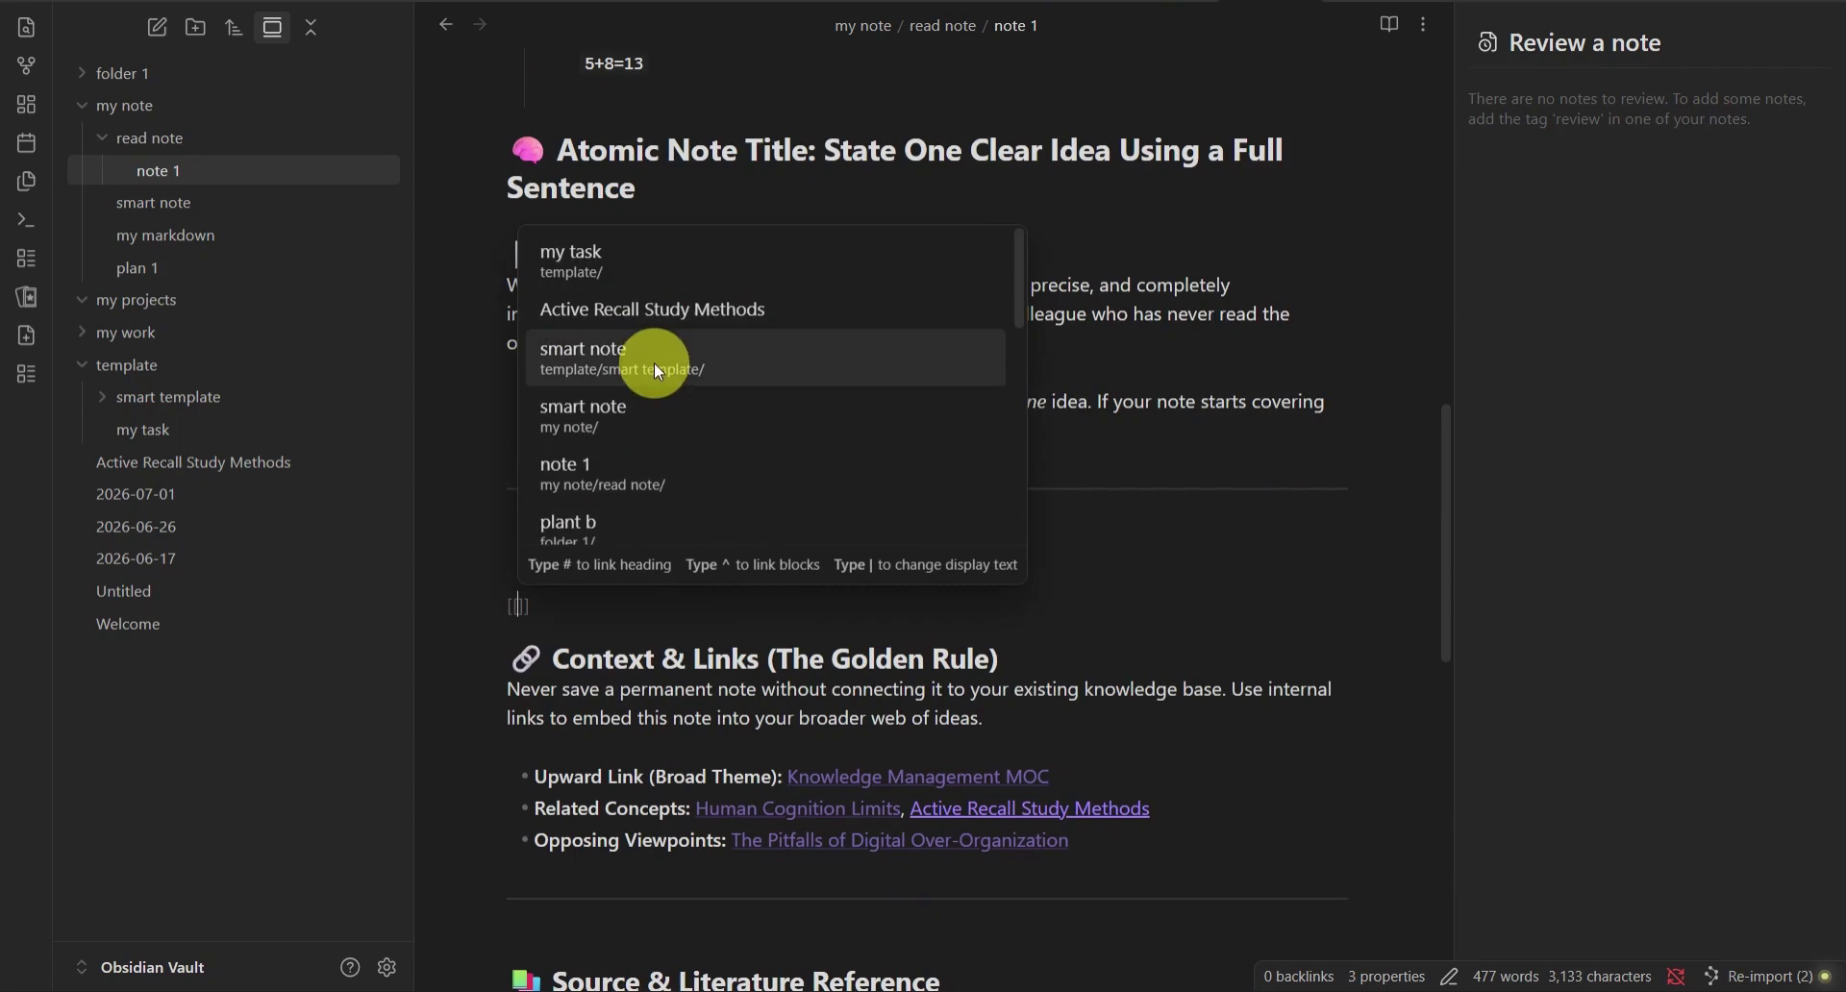
key(Down)
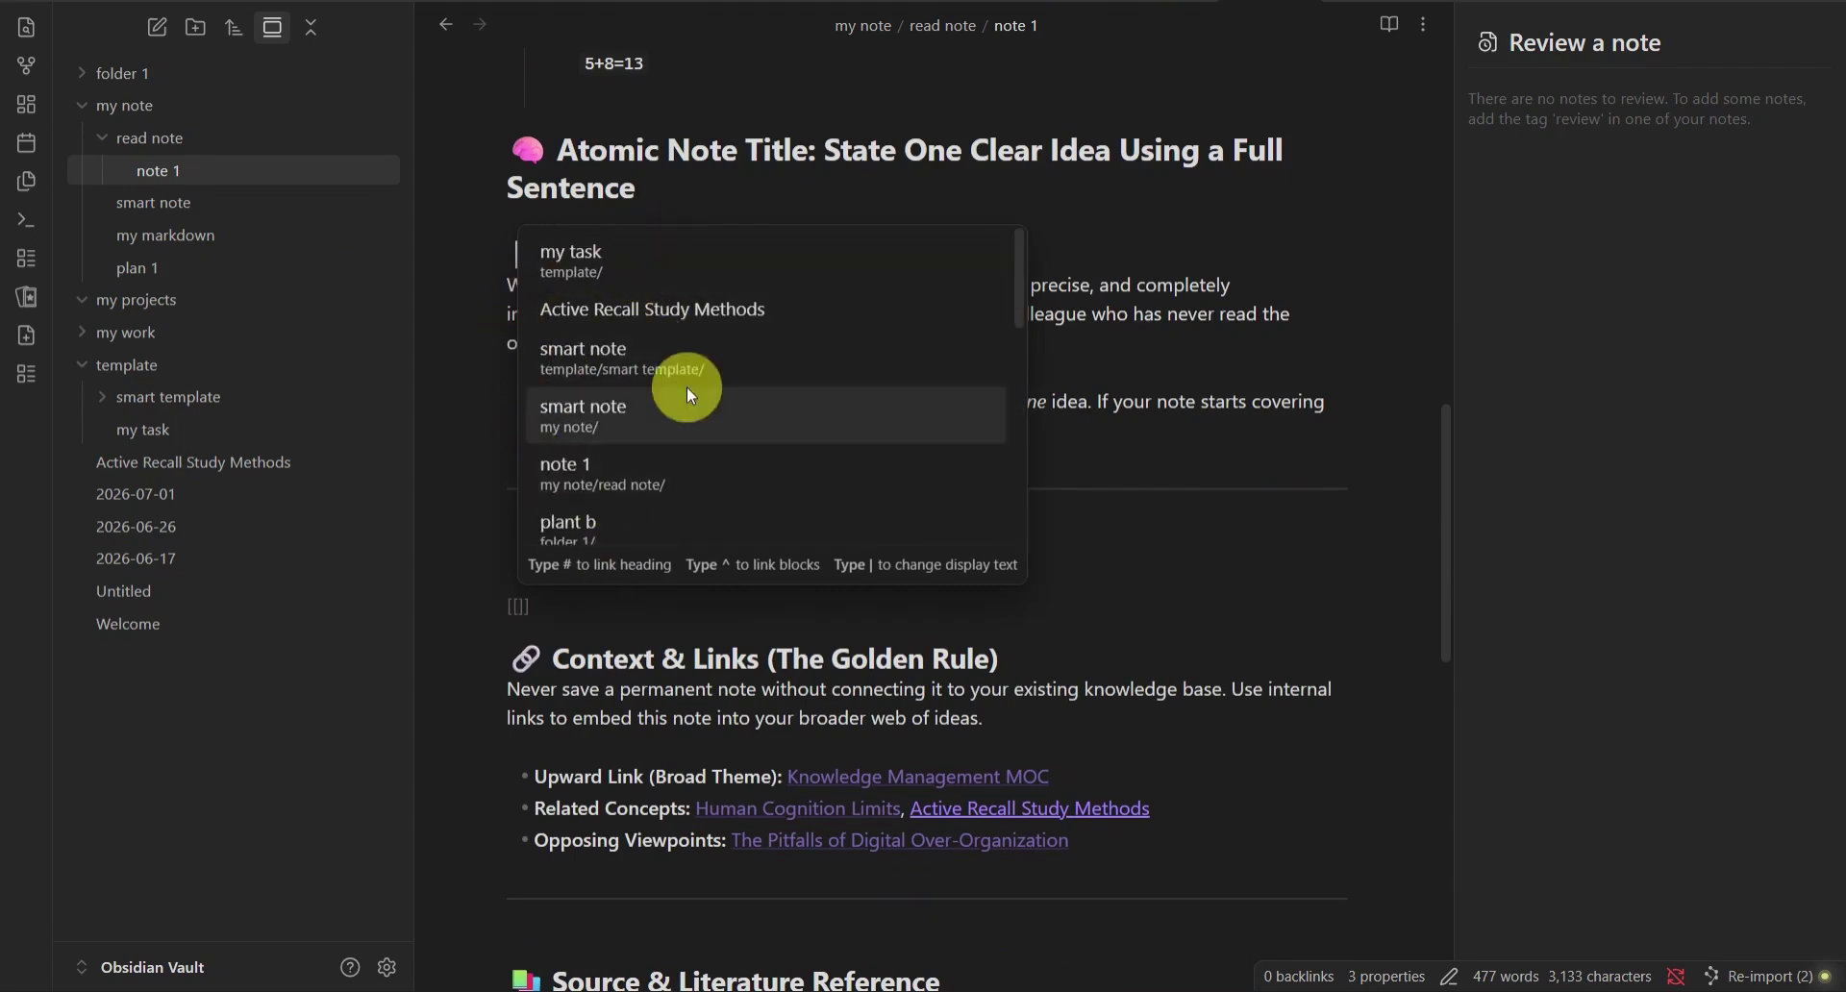
scroll(692, 394, down, 5)
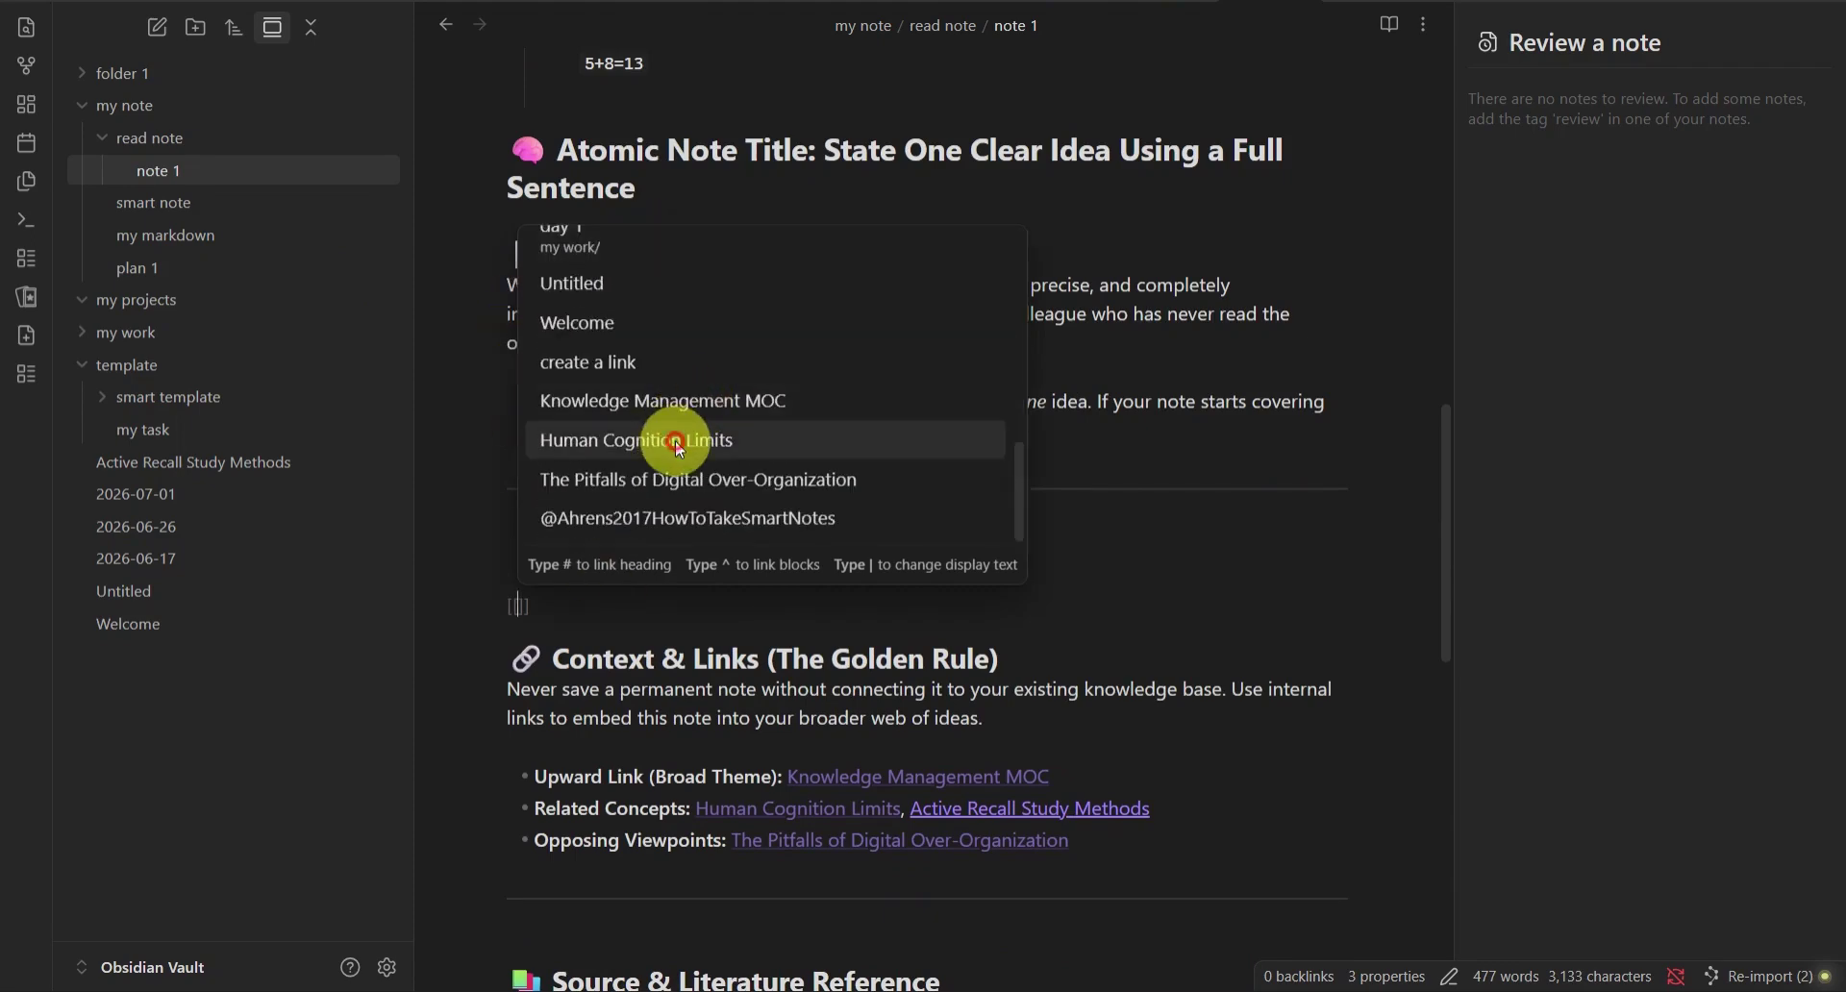
click(677, 434)
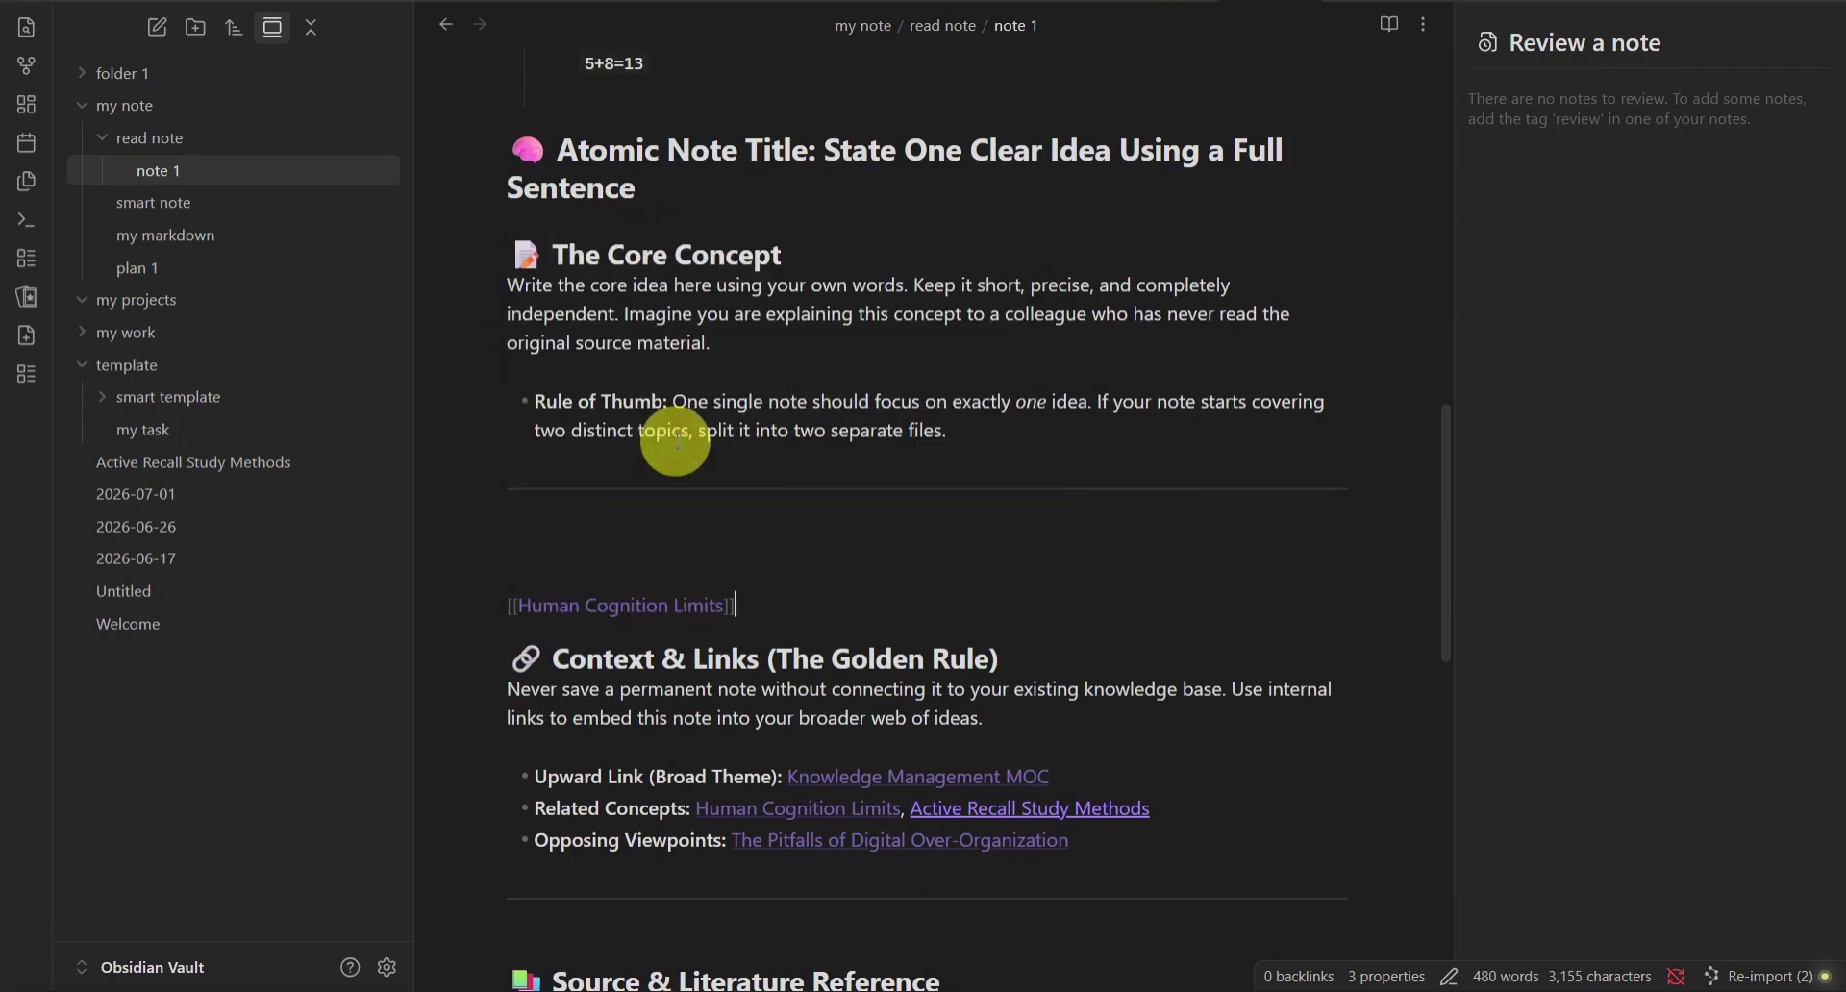
click(577, 607)
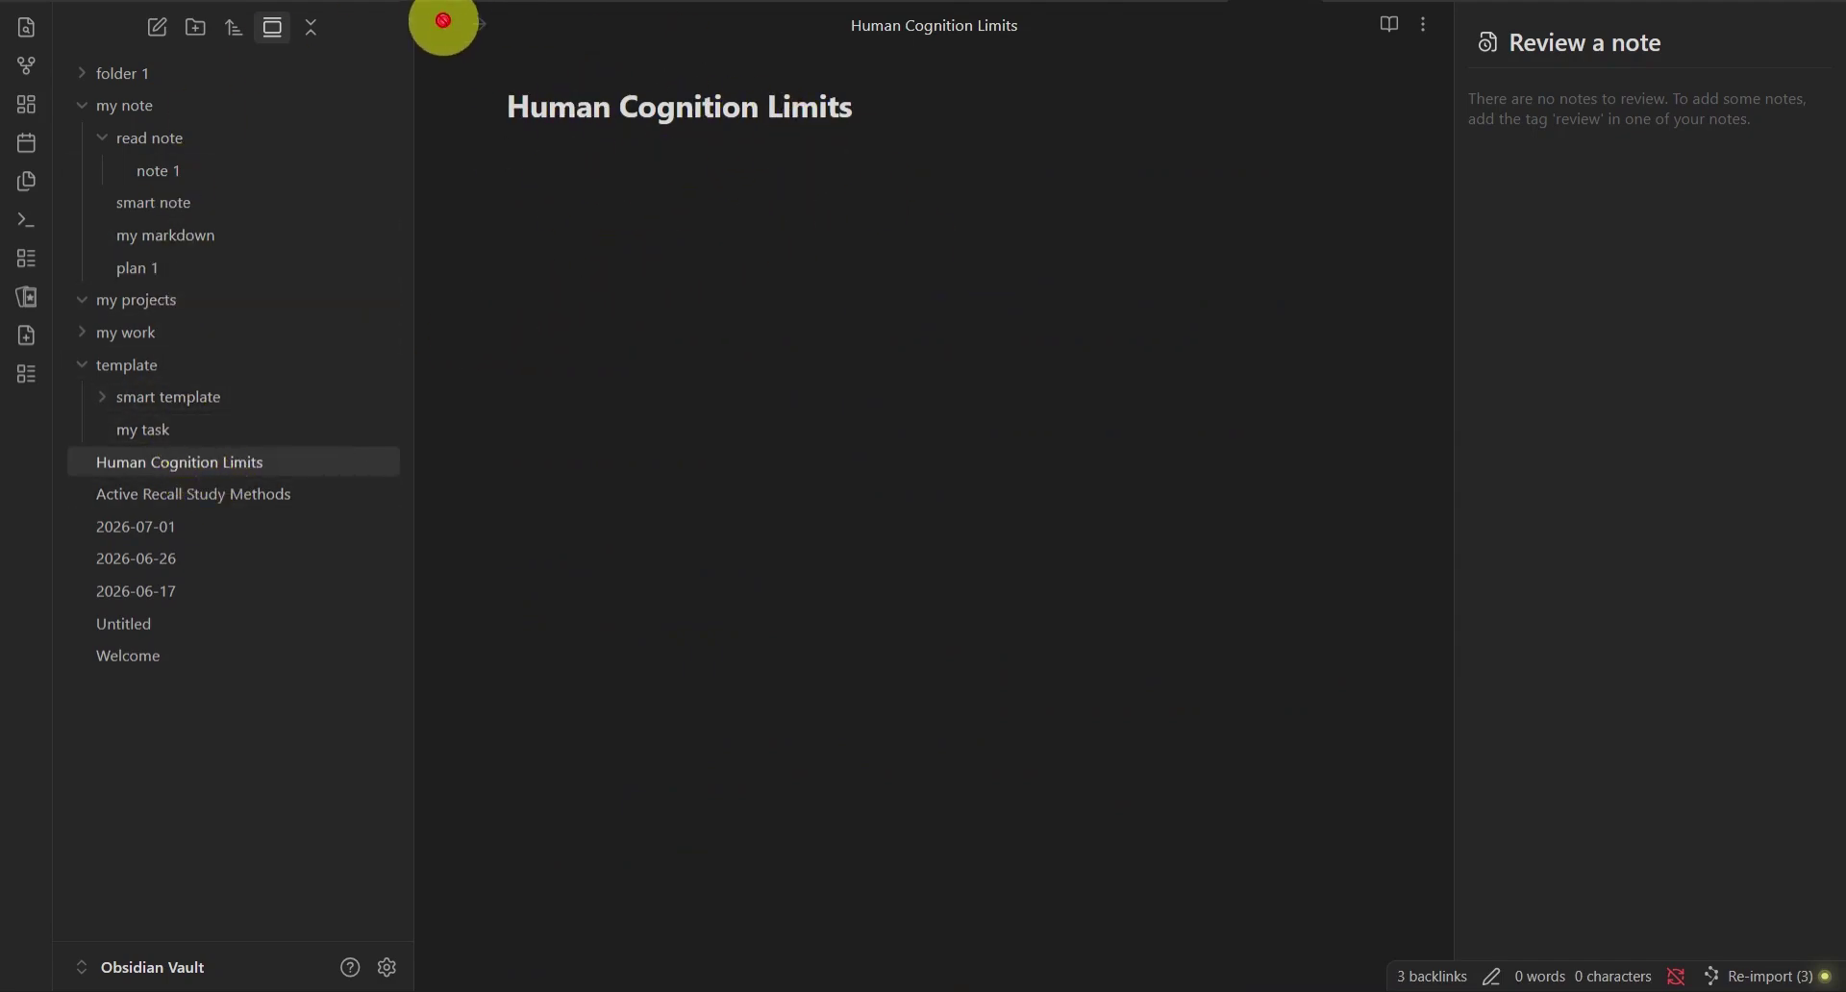
- Look through the other open notes and the Smart Templates release page, and return to note 1
key(ctrl+alt+Left)
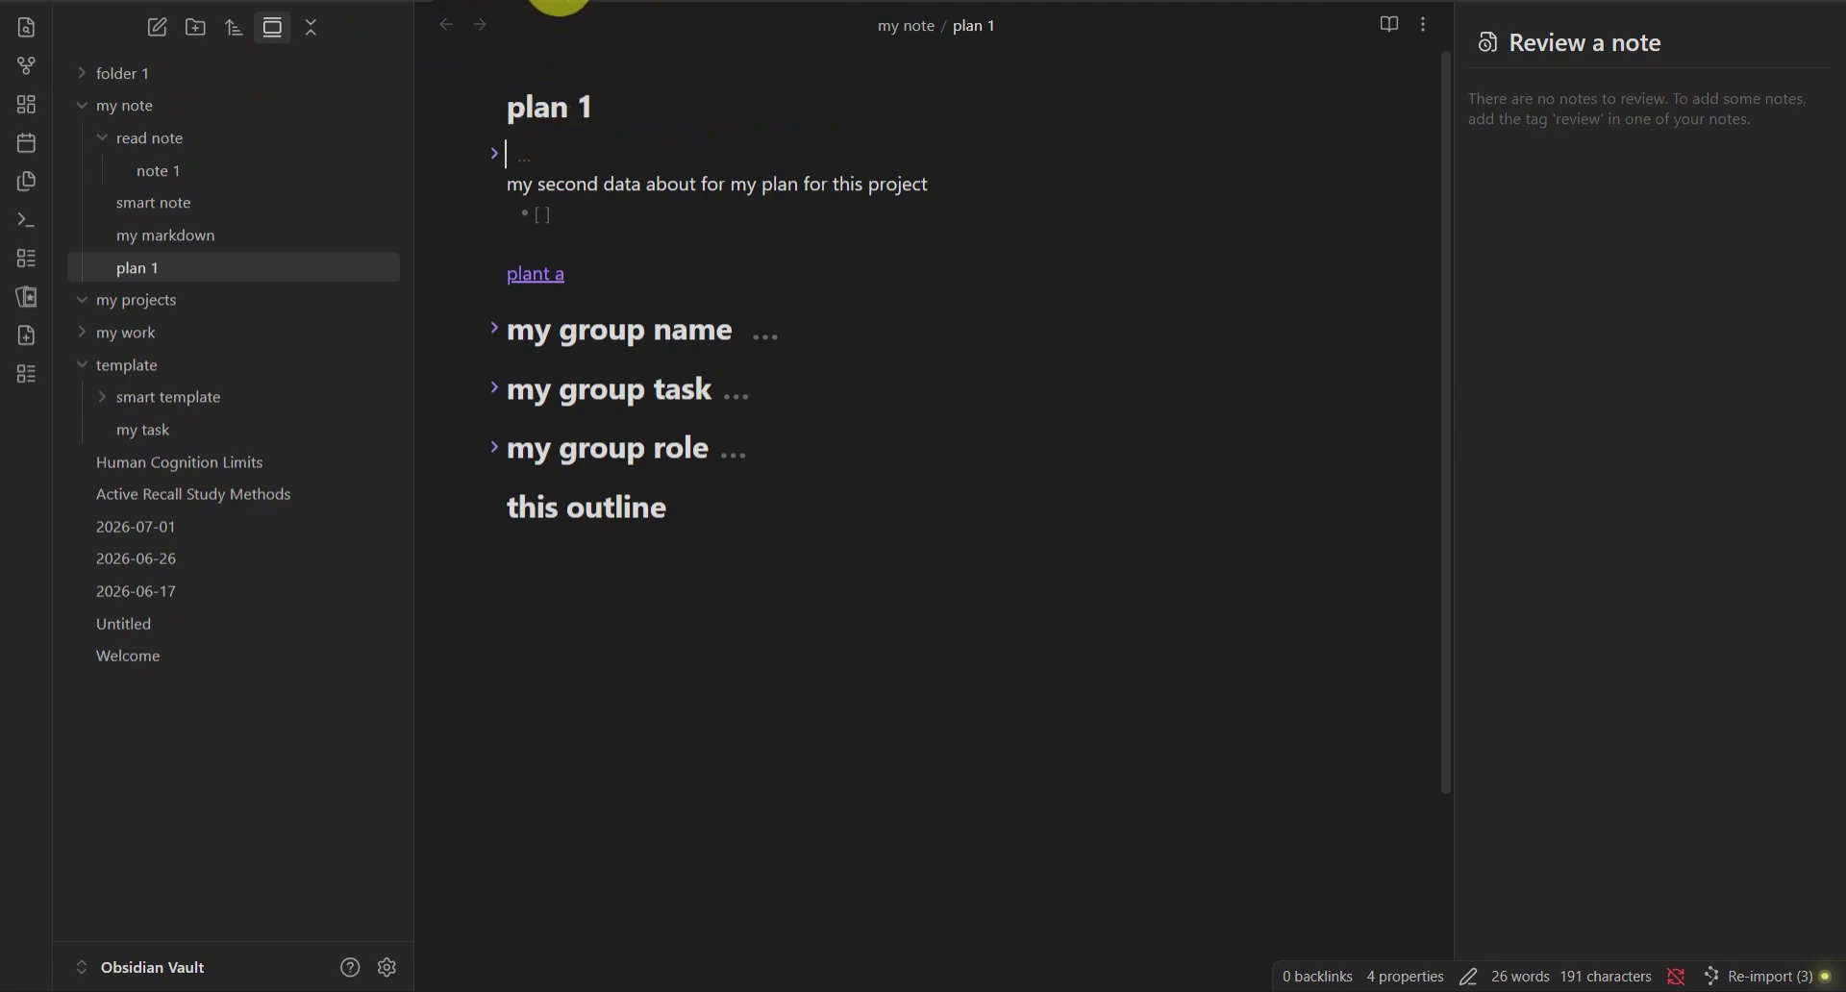
click(508, 0)
click(507, 0)
click(508, 0)
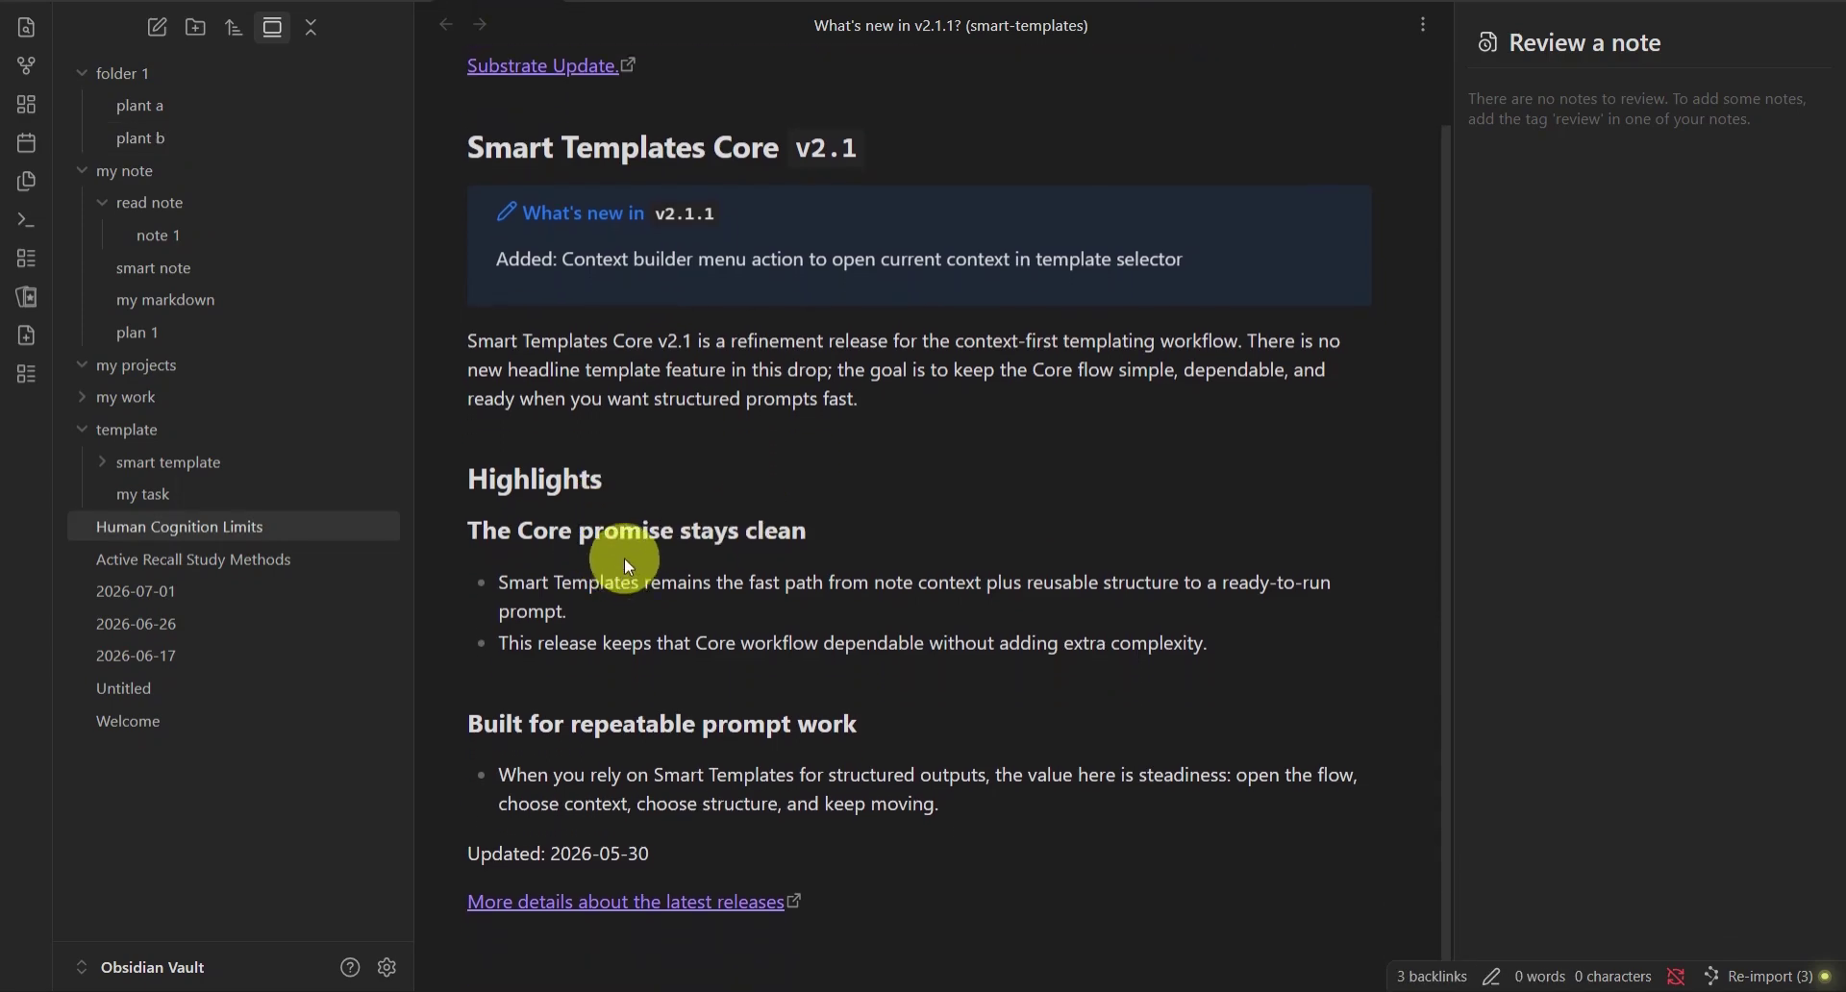
scroll(631, 510, up, 1)
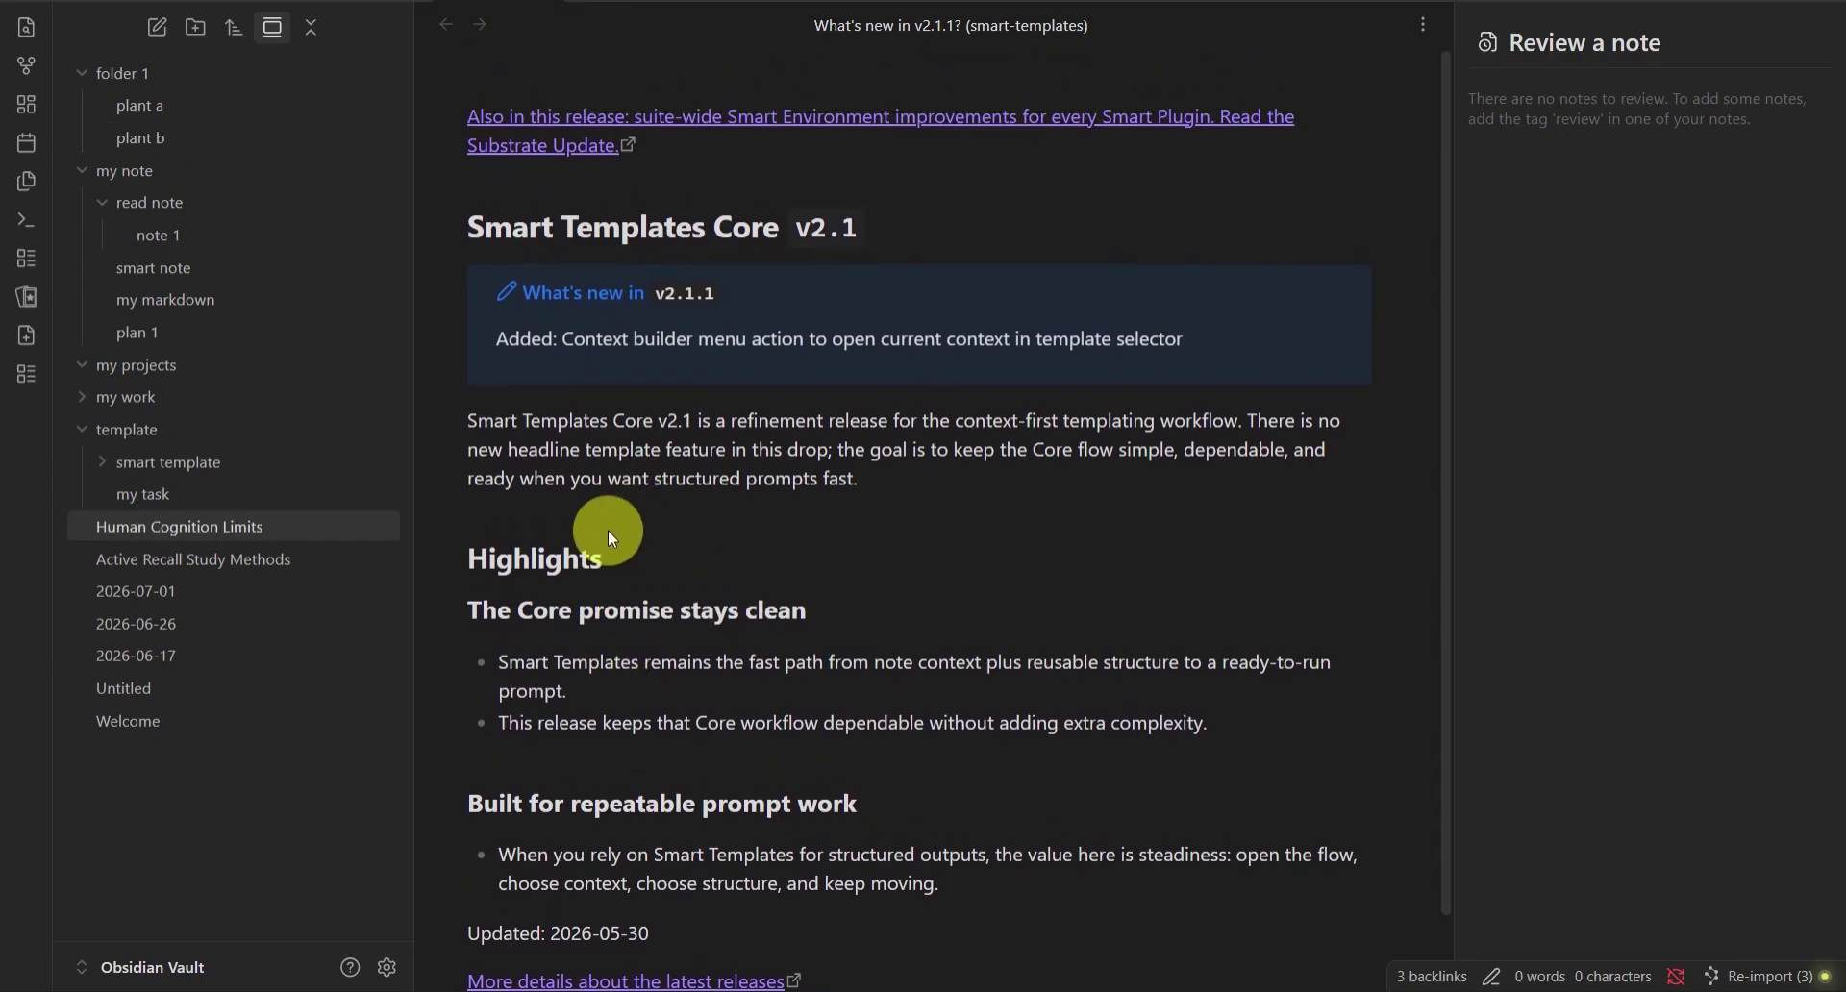
double_click(518, 754)
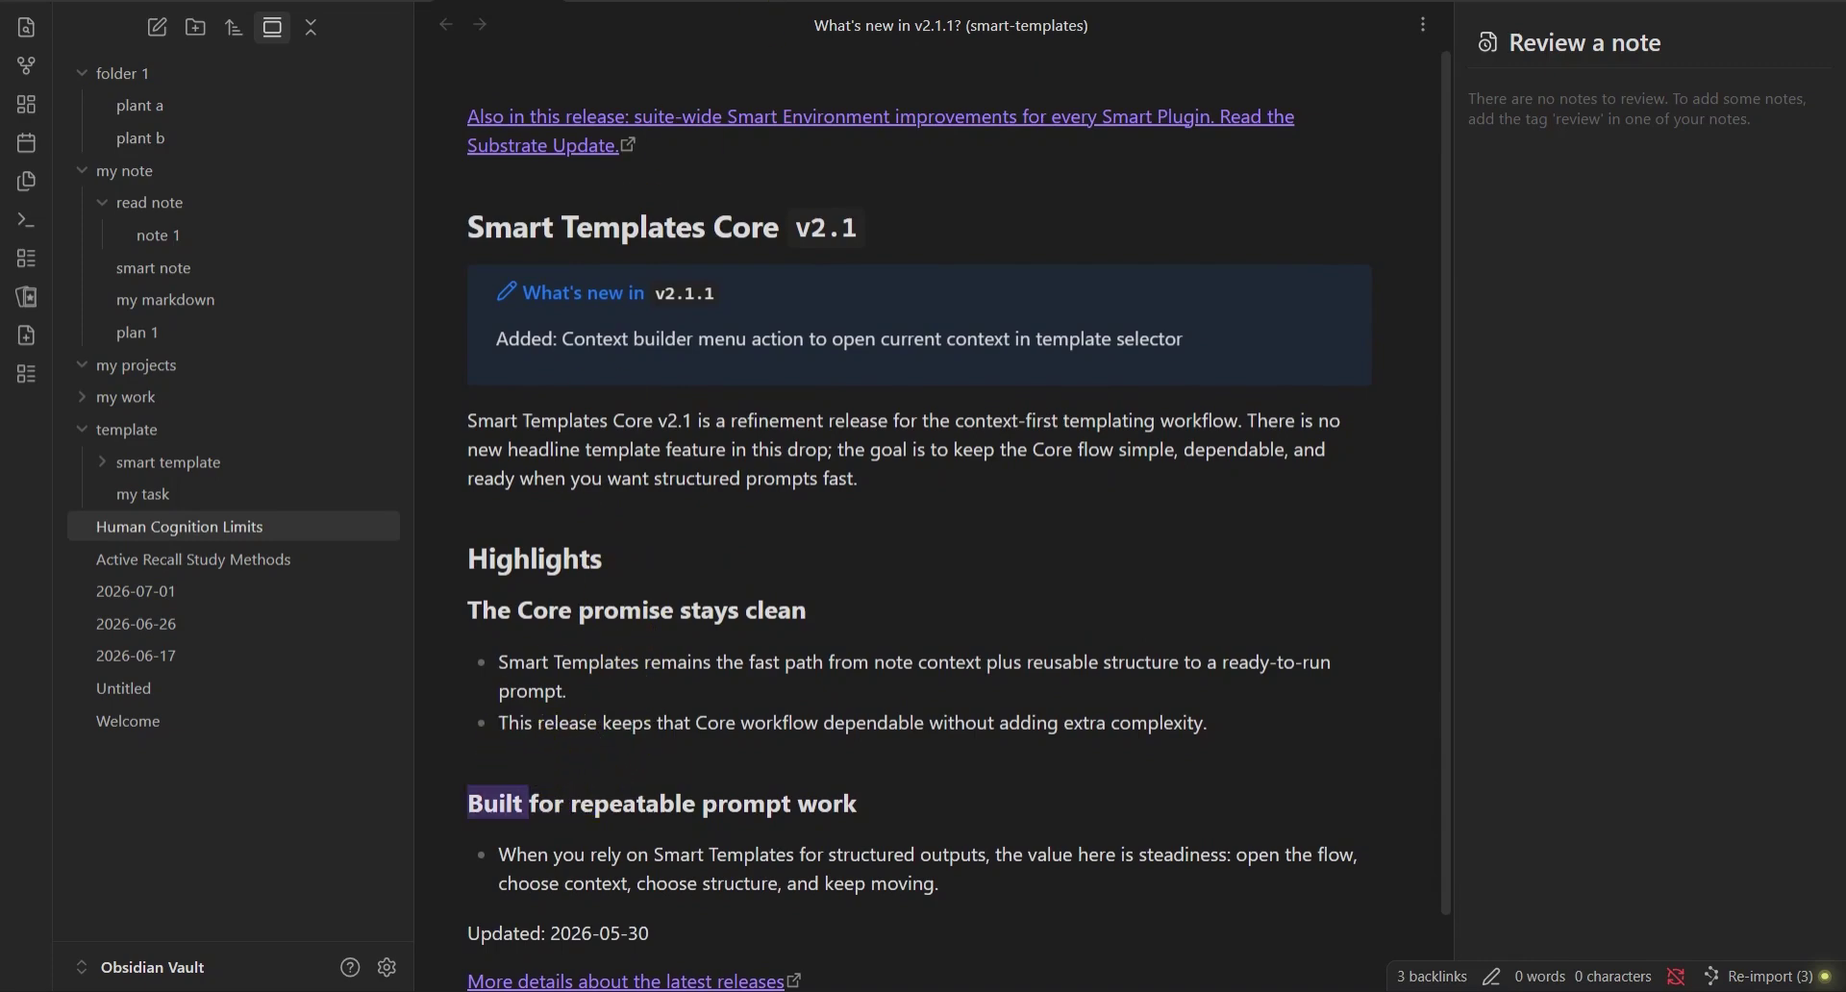
click(606, 3)
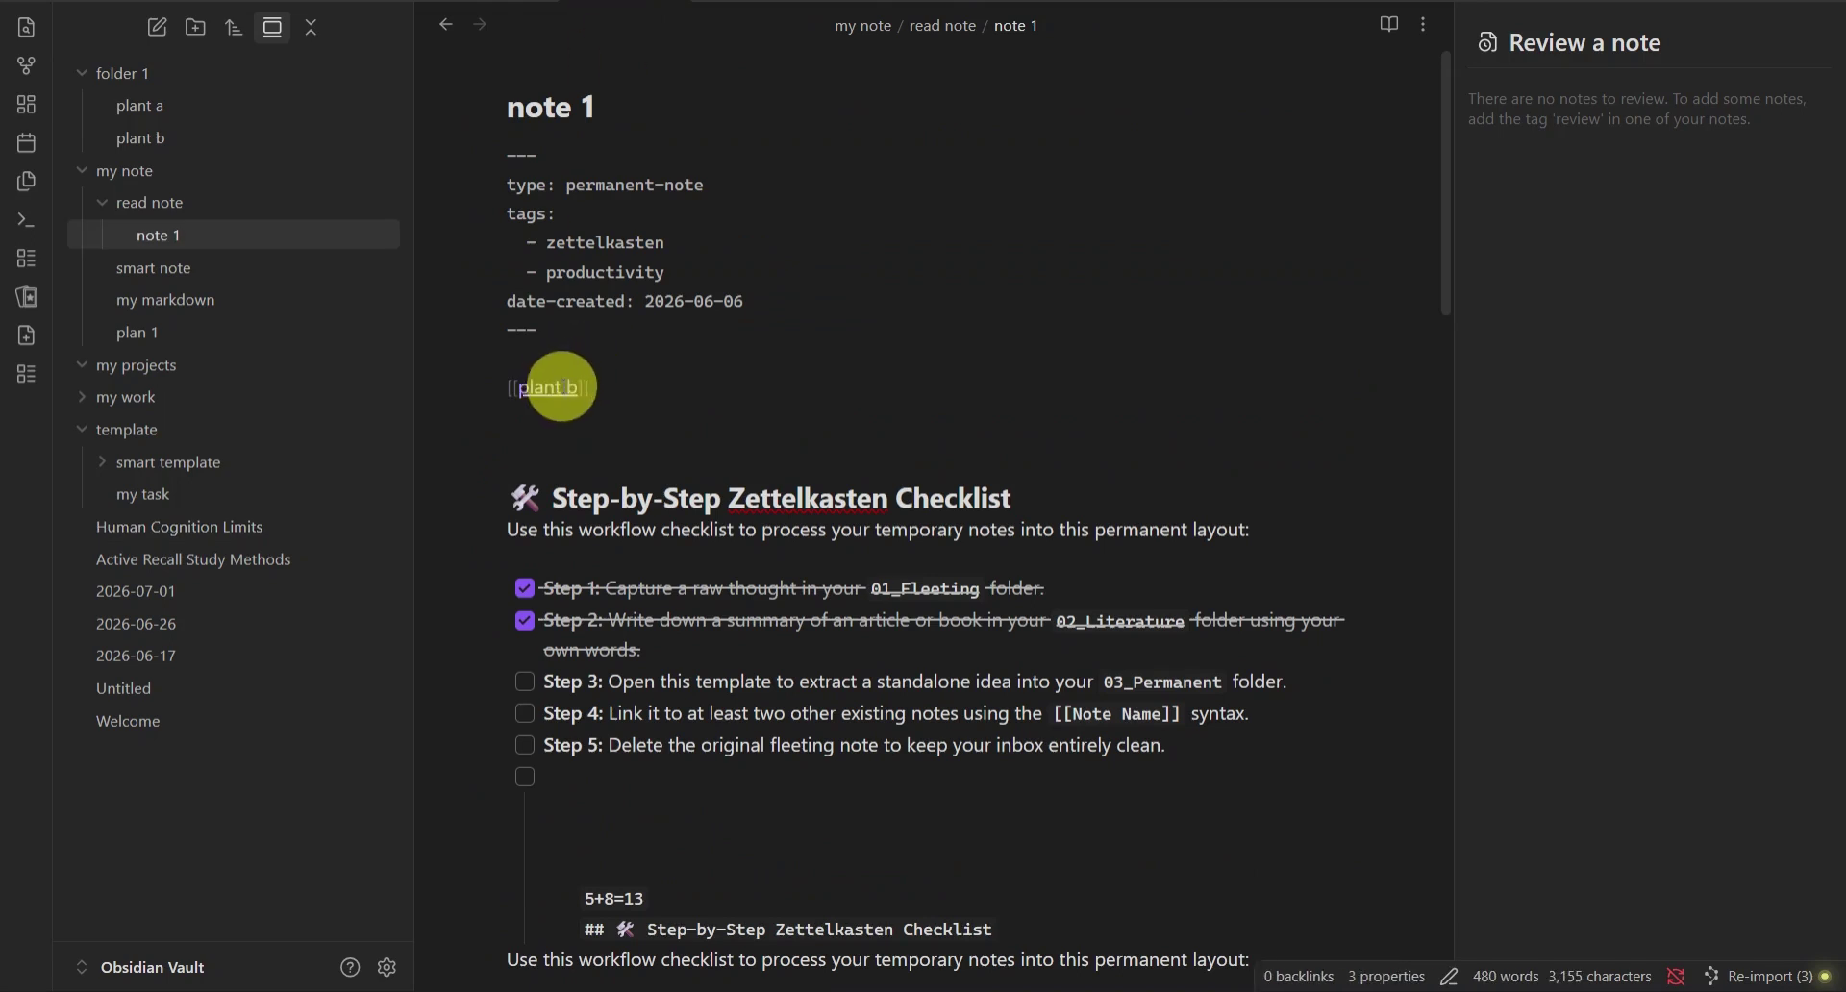
click(569, 416)
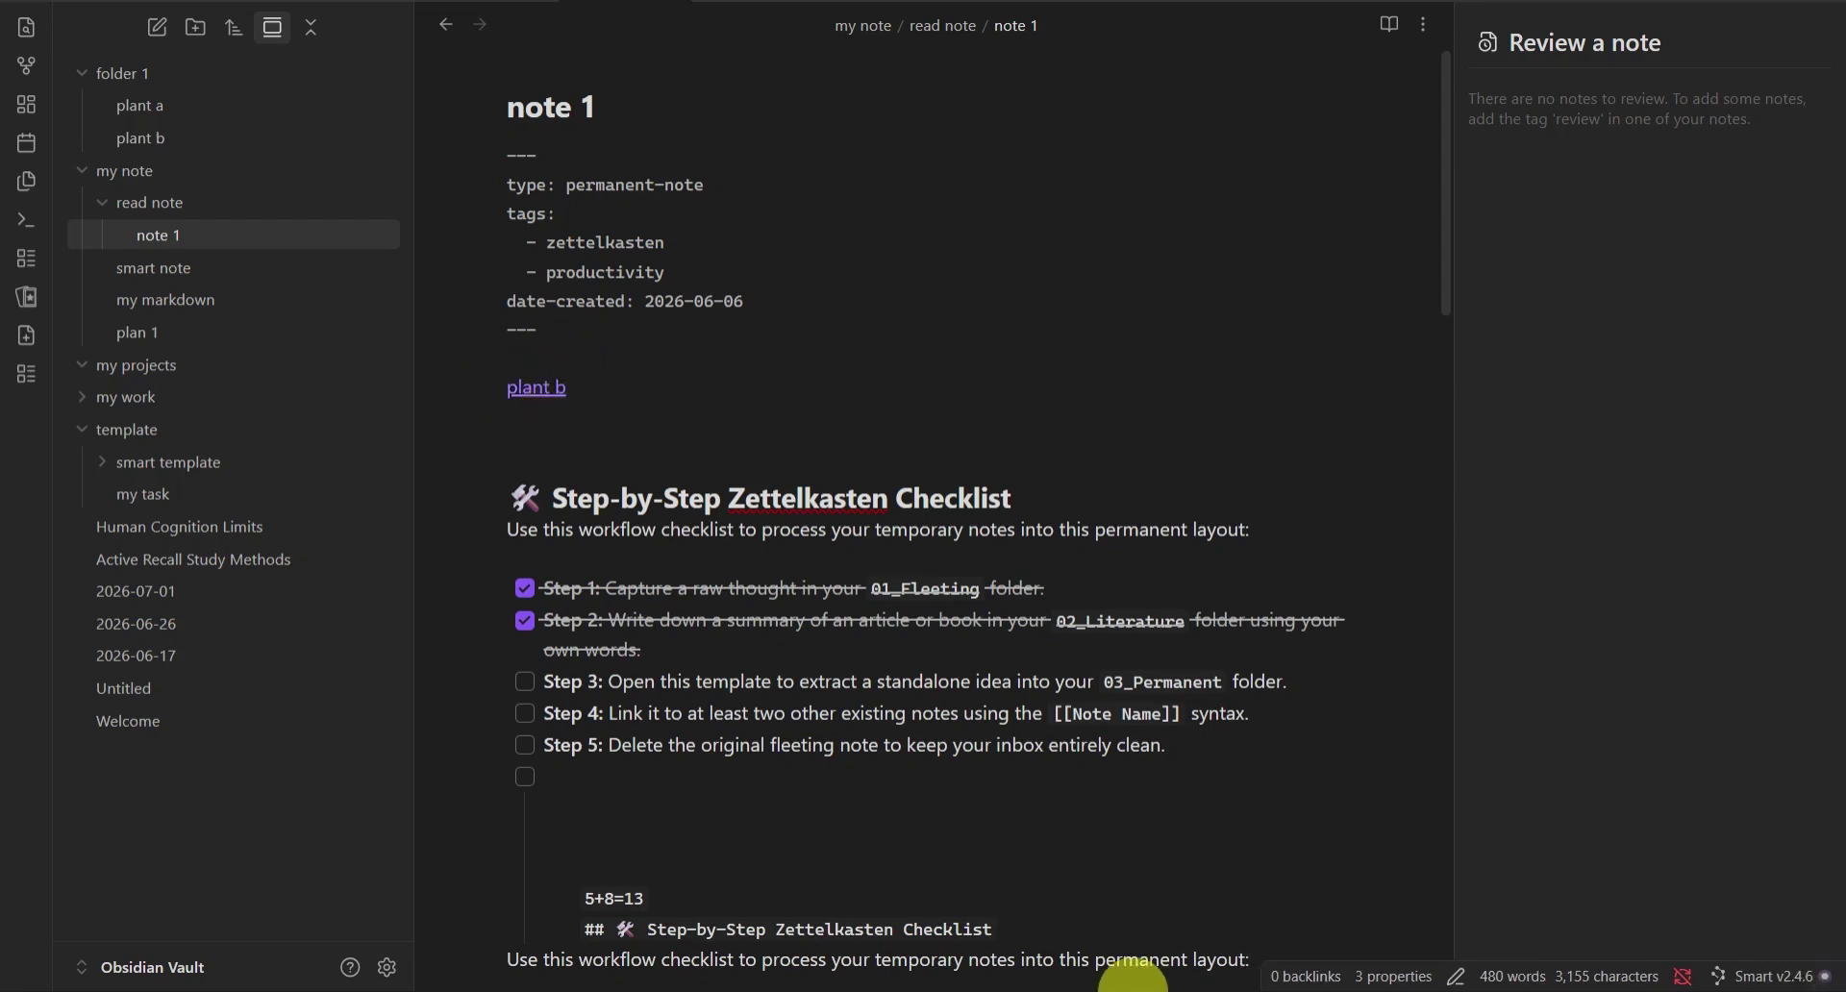
click(1175, 967)
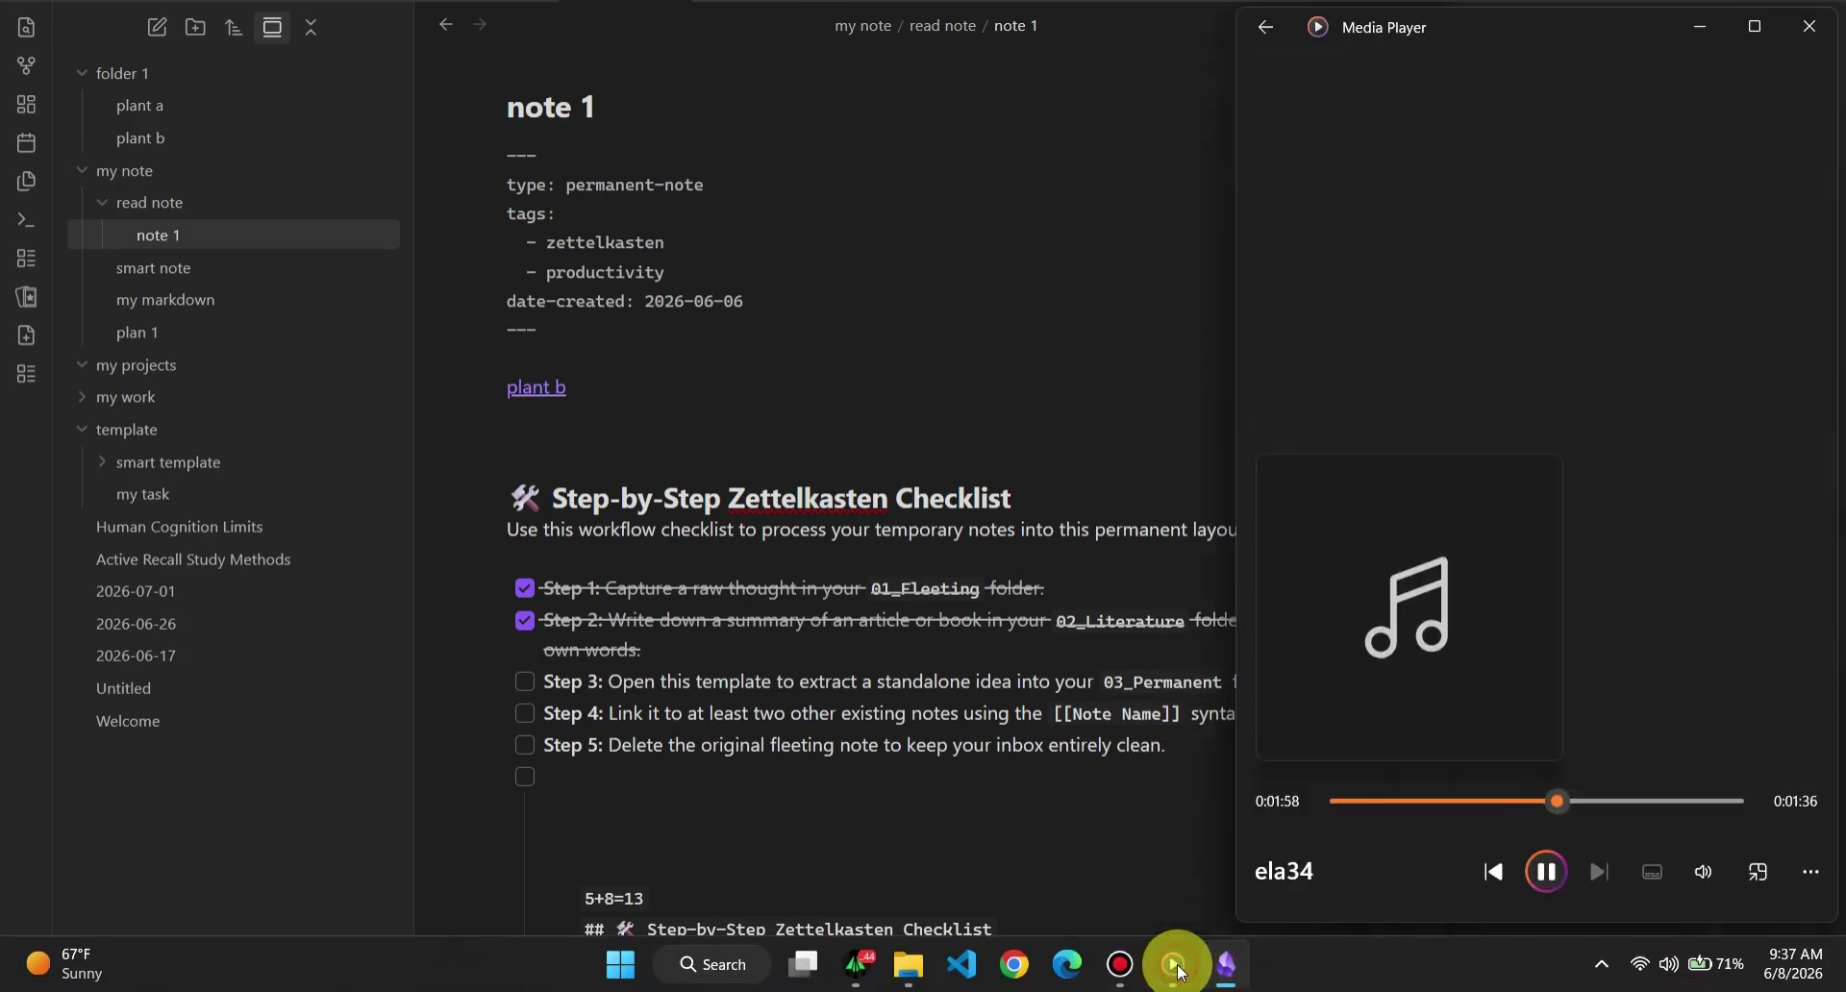
click(1064, 839)
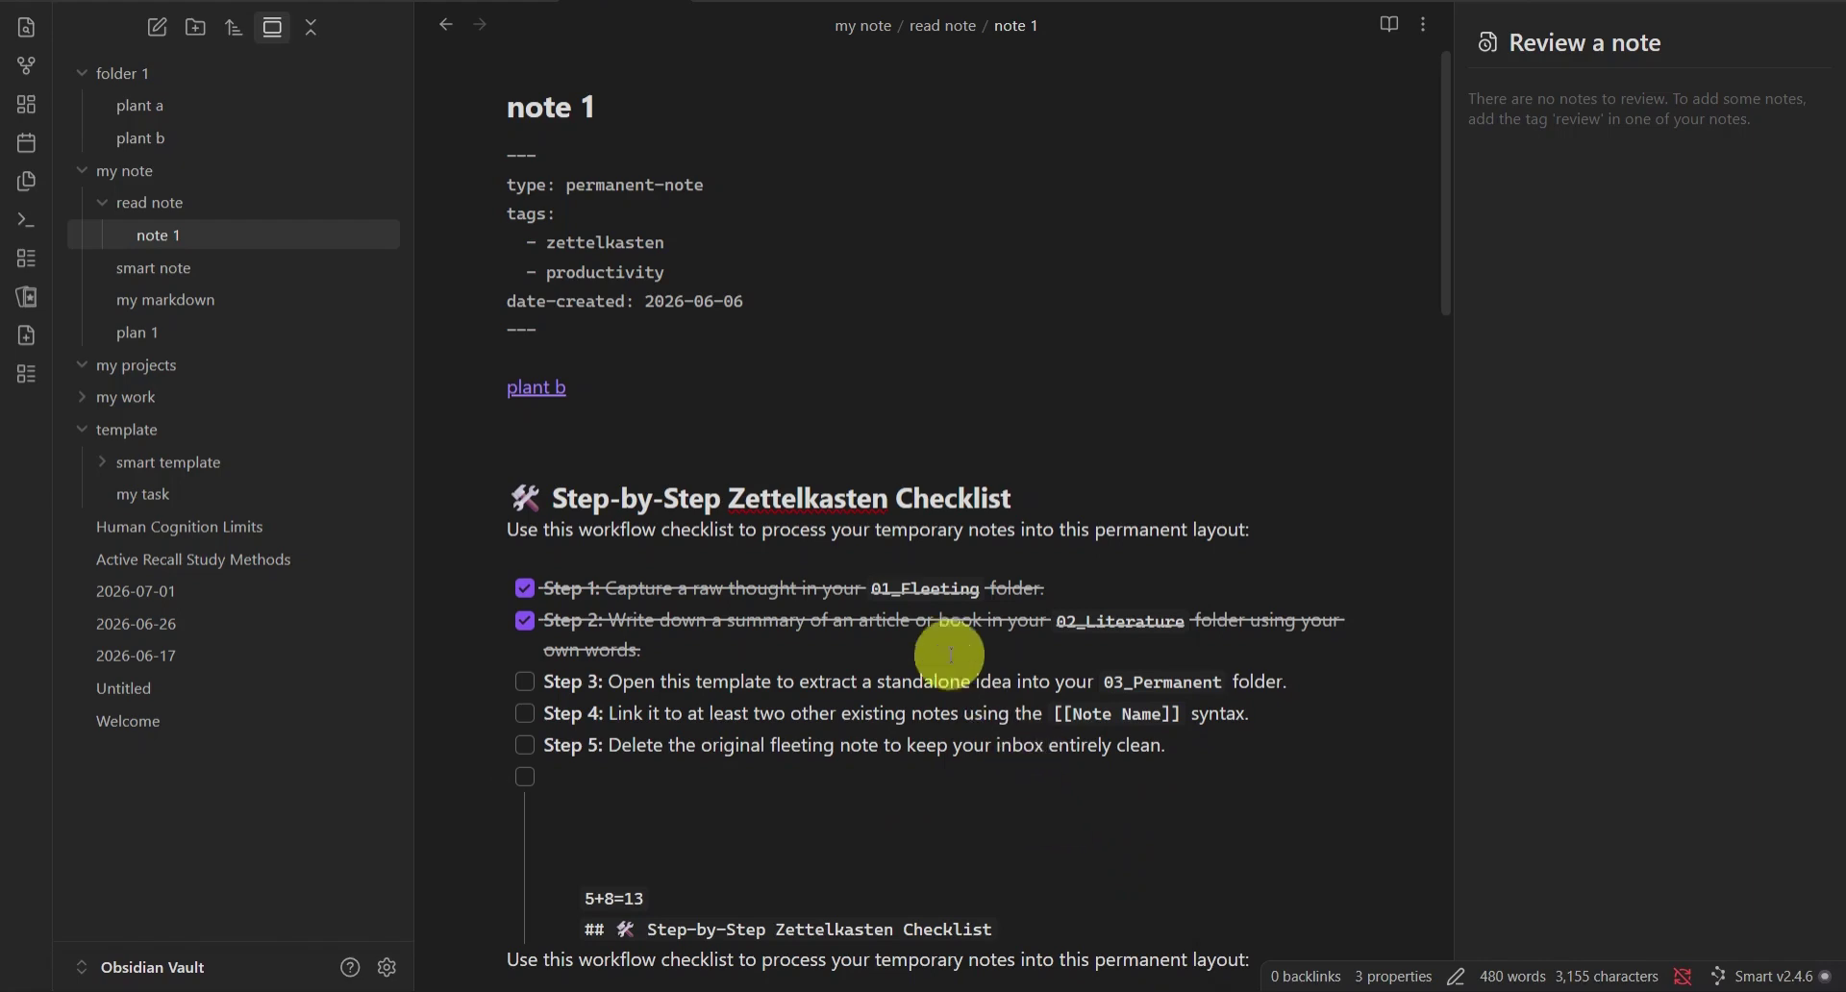
click(1425, 26)
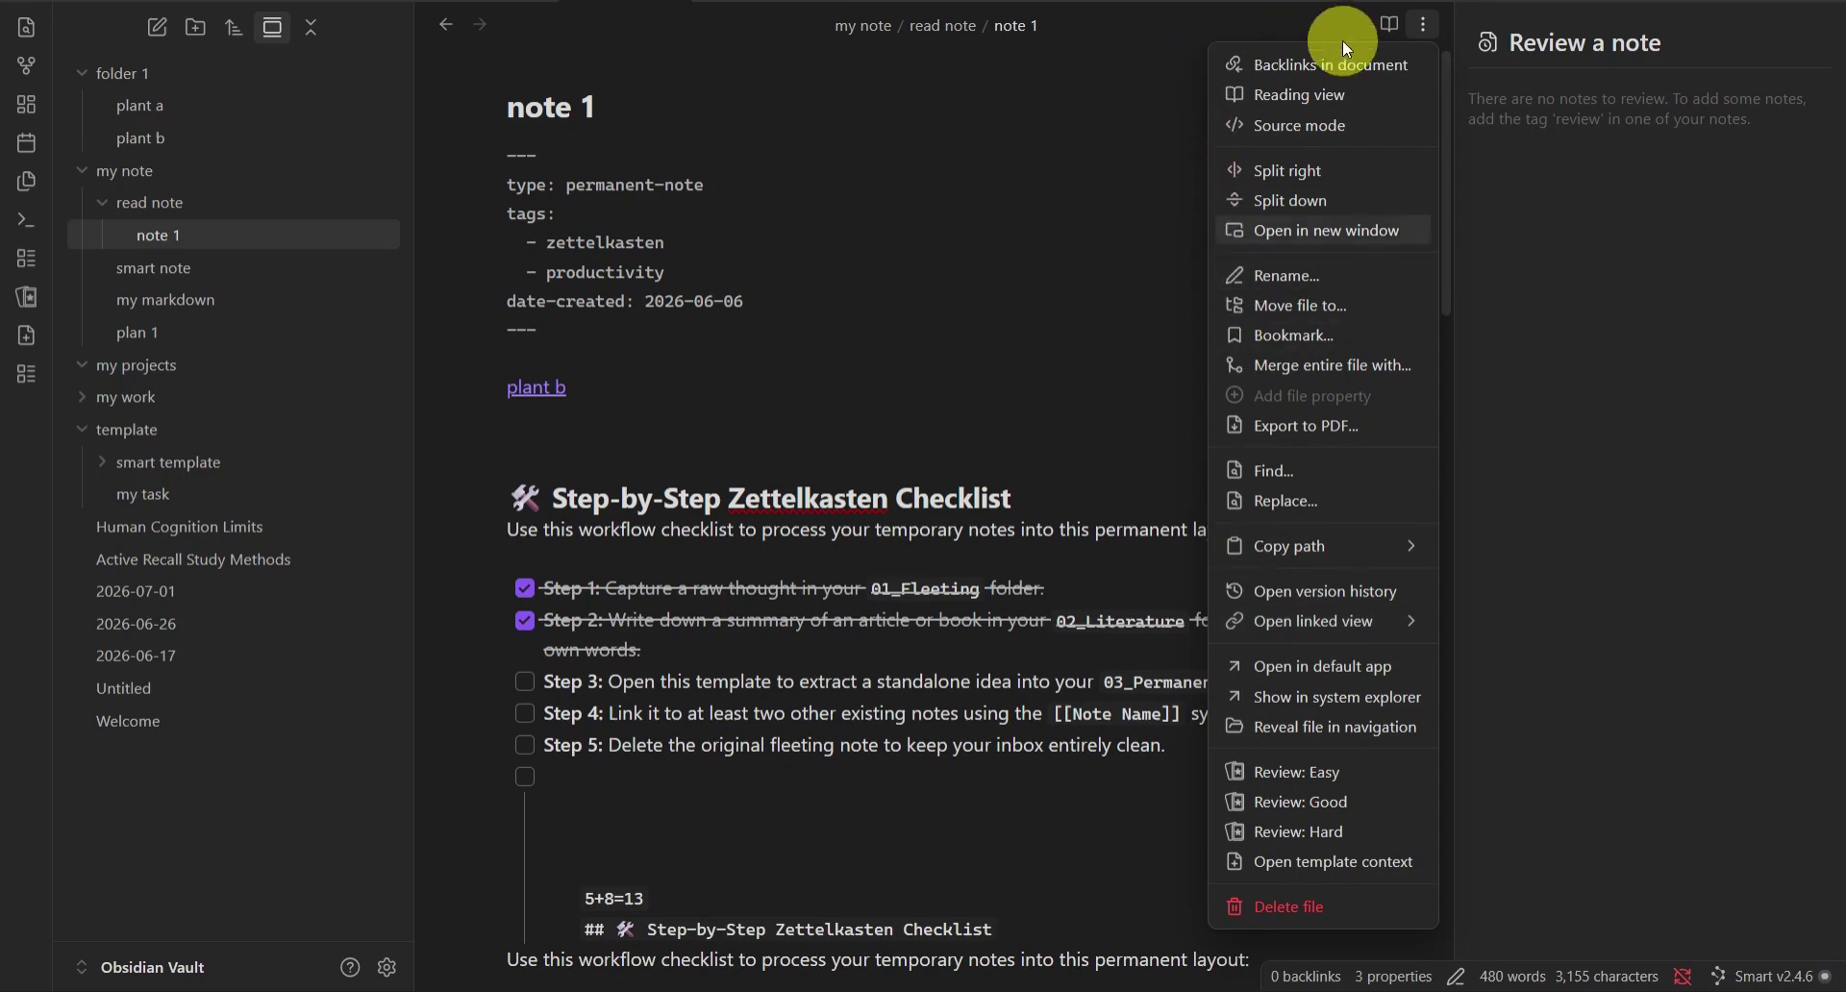
click(1090, 125)
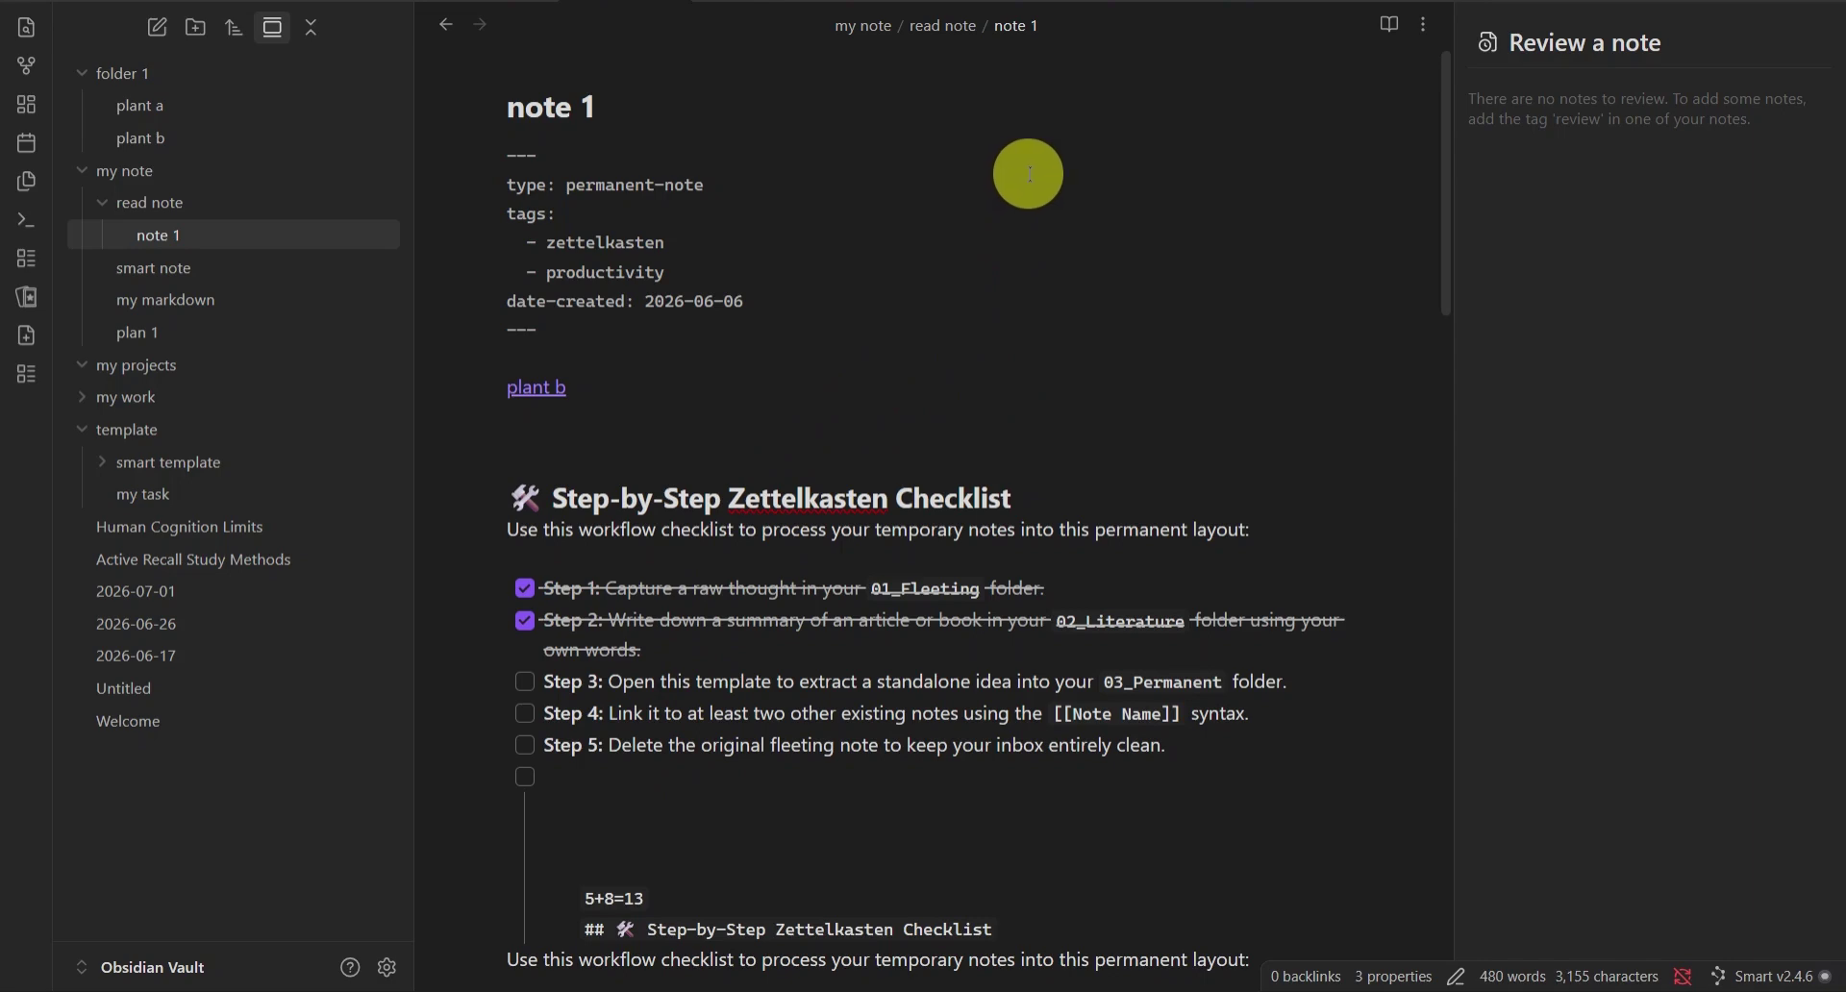
scroll(1028, 173, down, 5)
scroll(1021, 173, up, 5)
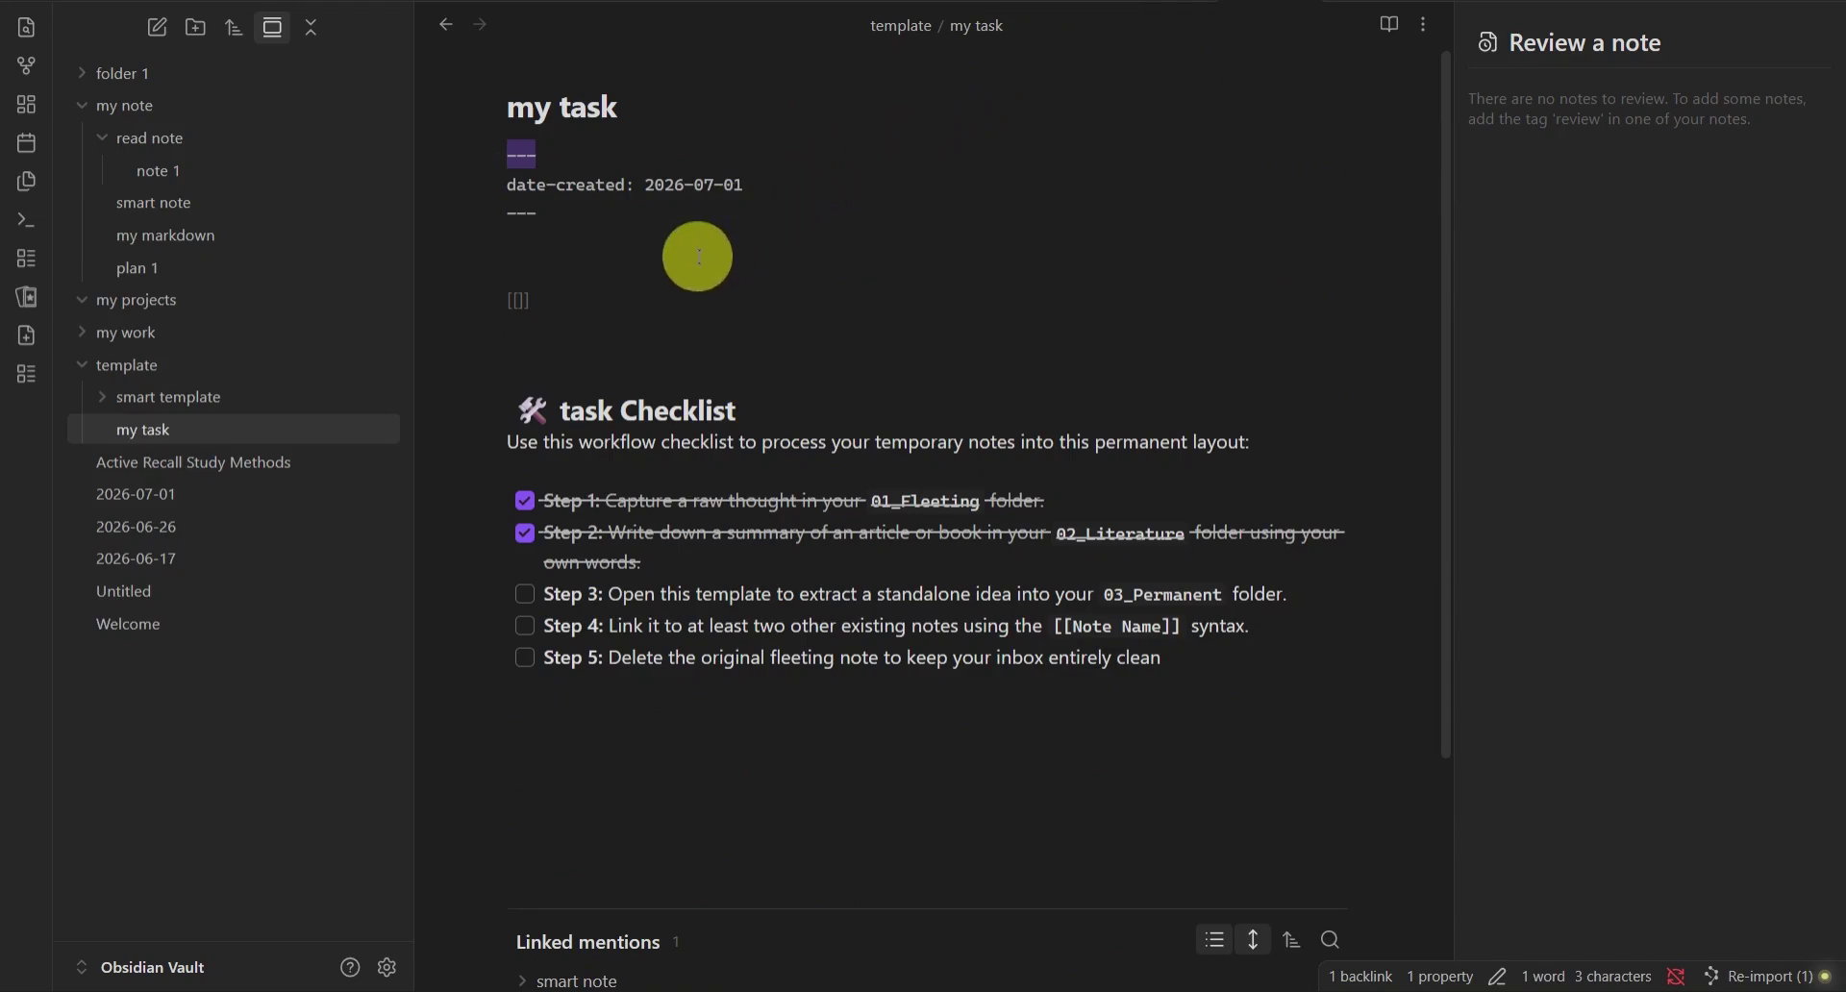
- Clear the empty link brackets and the surplus blank line above the task Checklist heading in my task
click(559, 317)
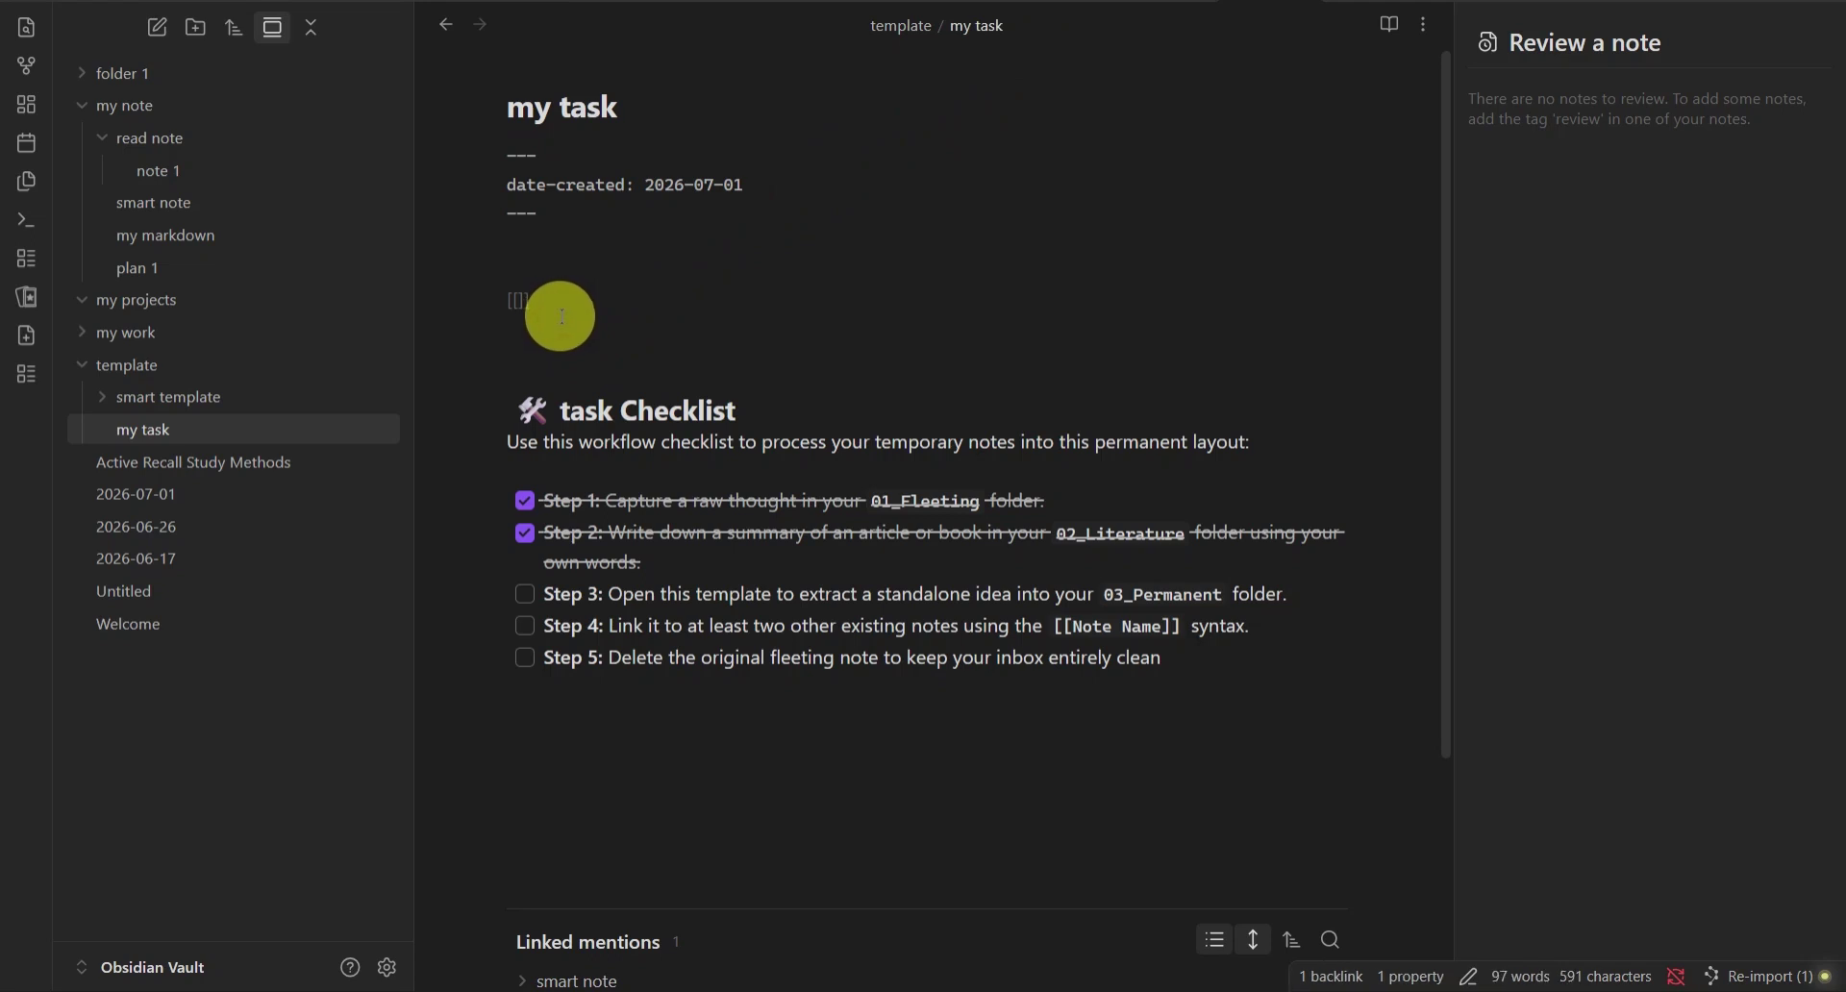
key(BackSpace)
key(BackSpace)
key(BackSpace)
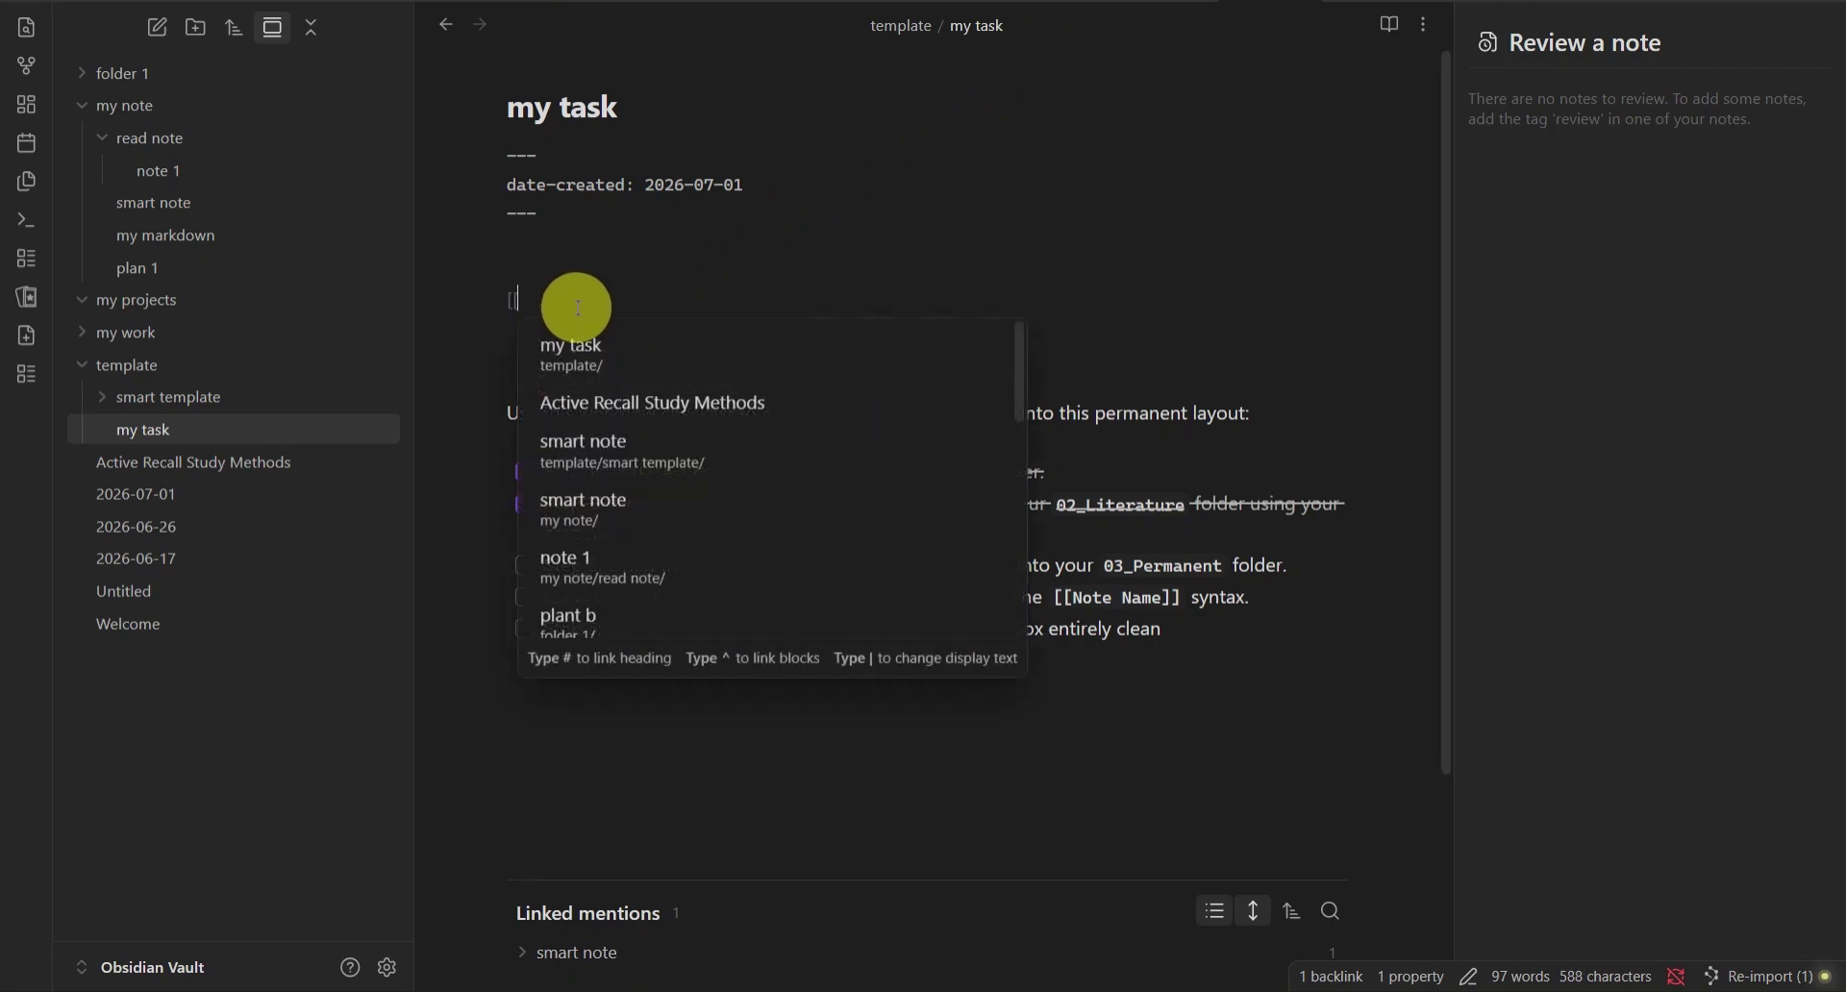
key(BackSpace)
key(BackSpace)
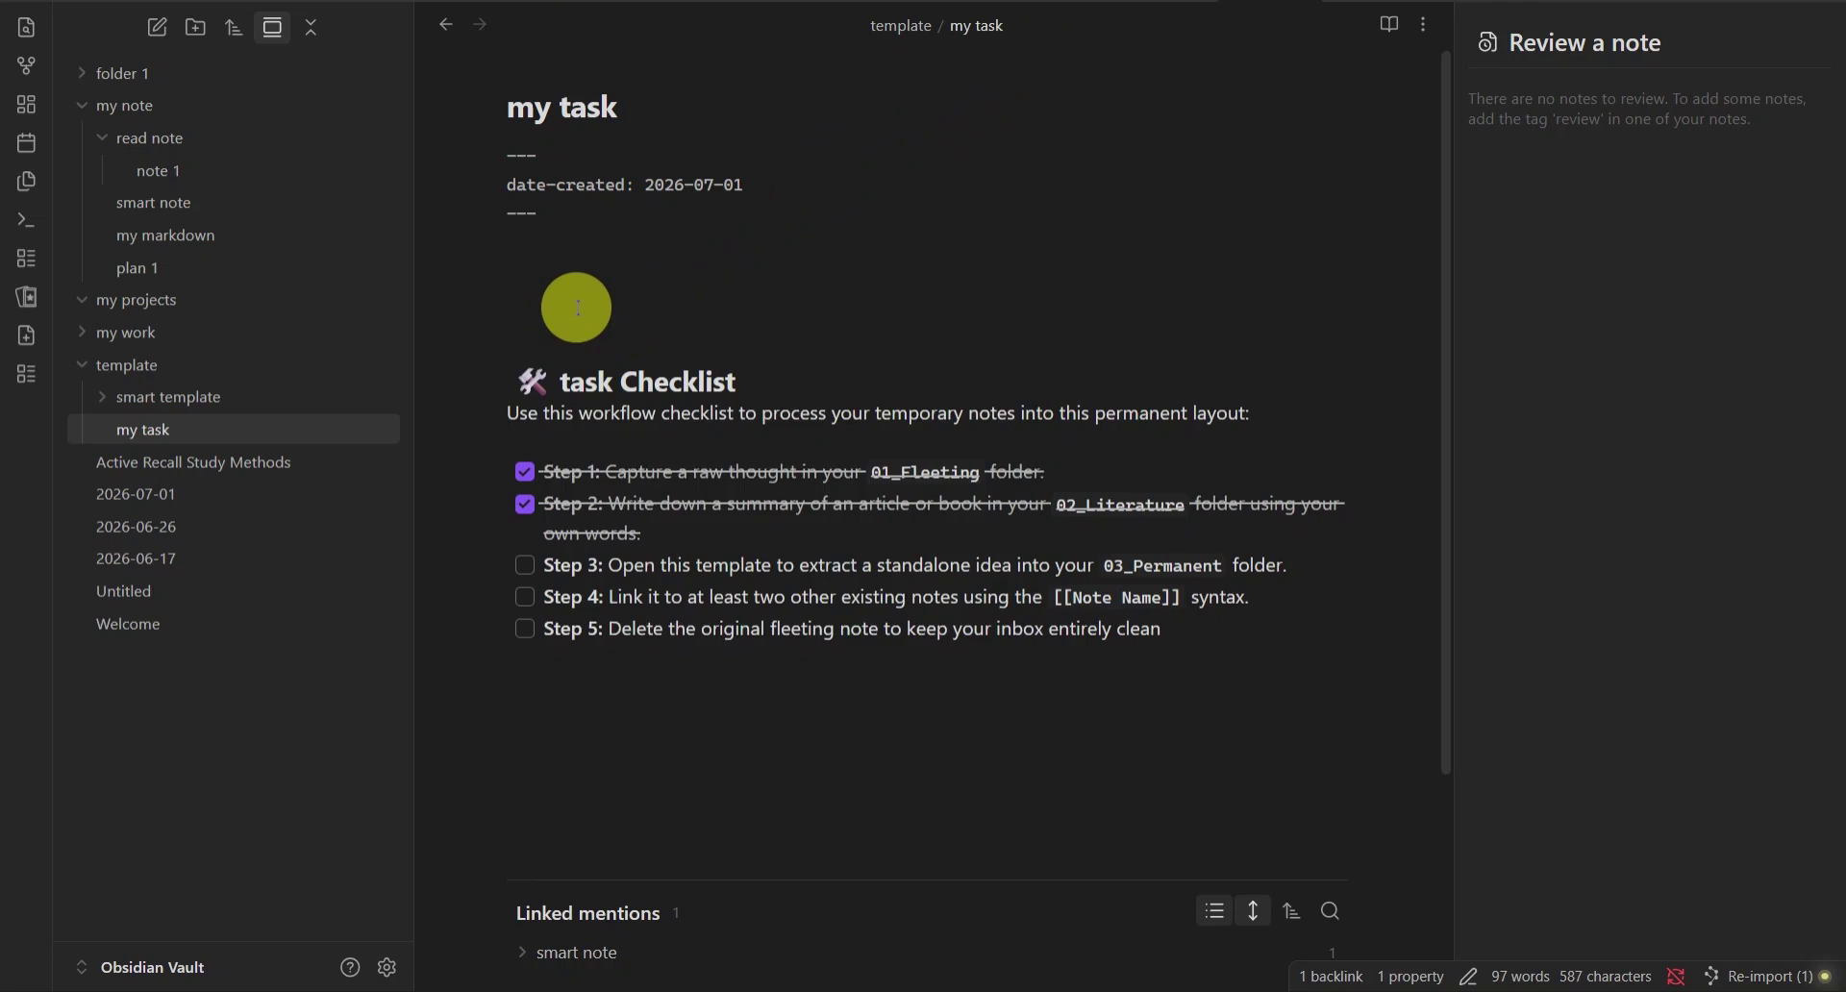
key(BackSpace)
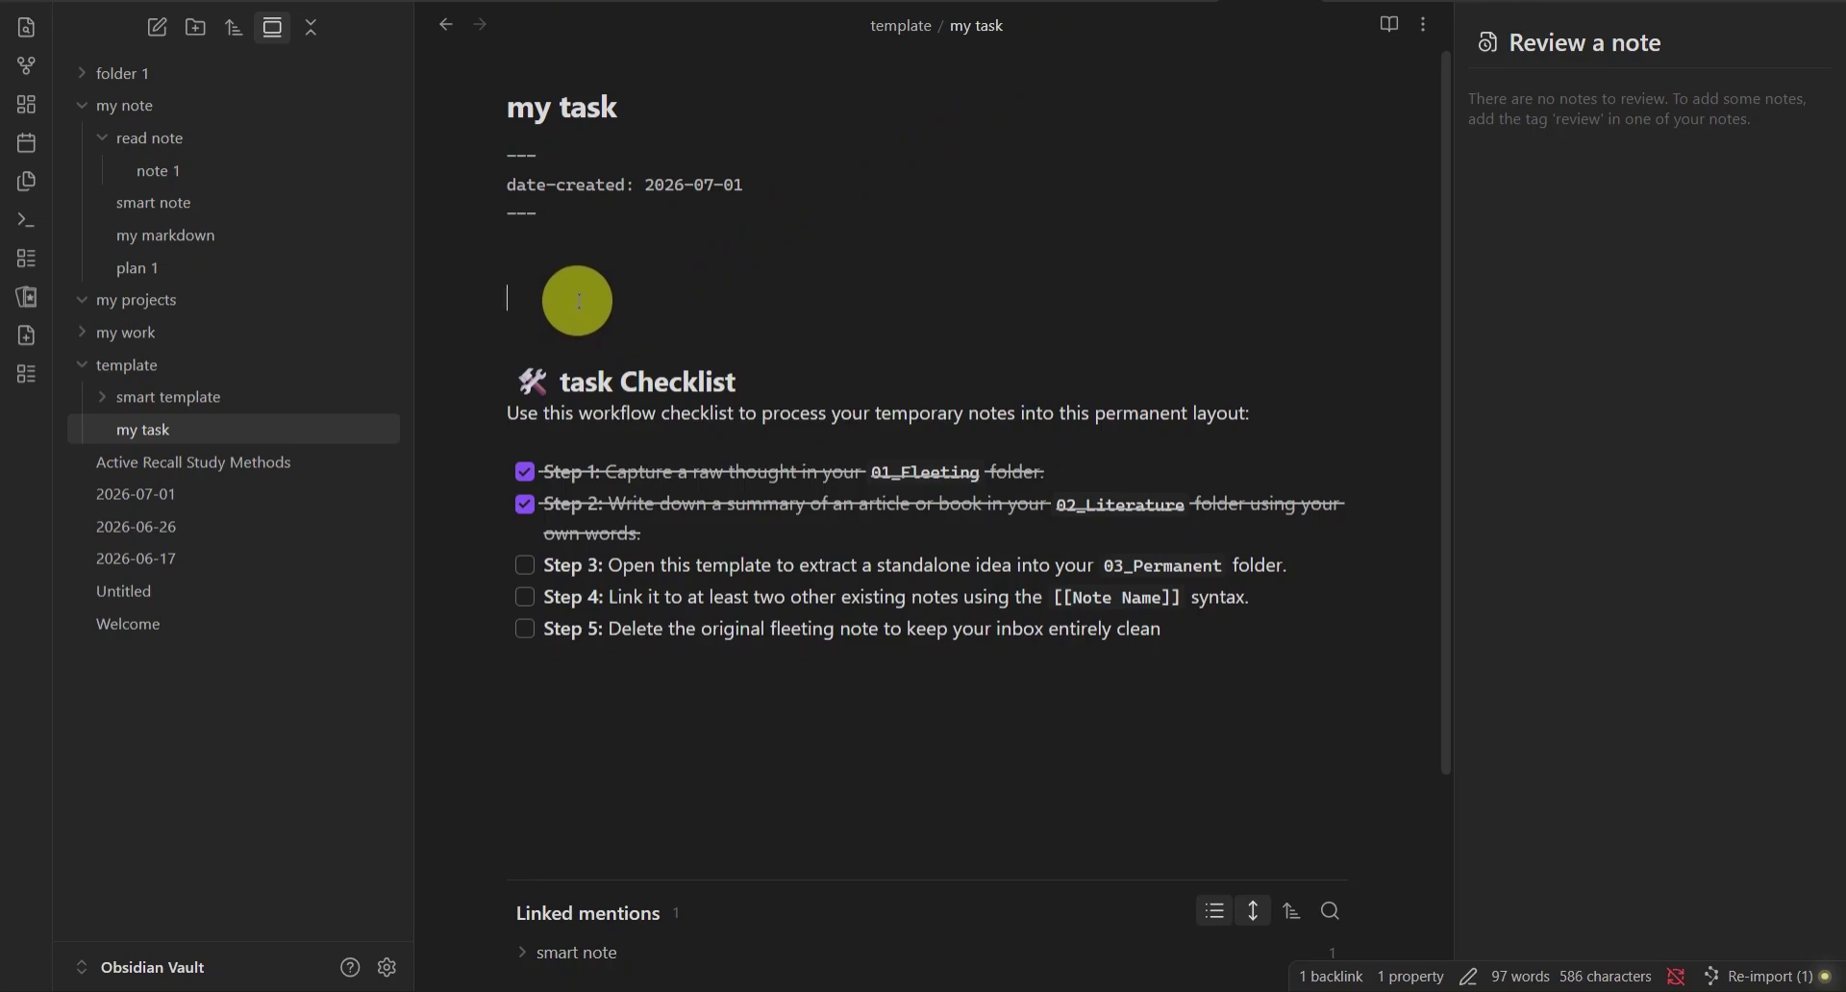